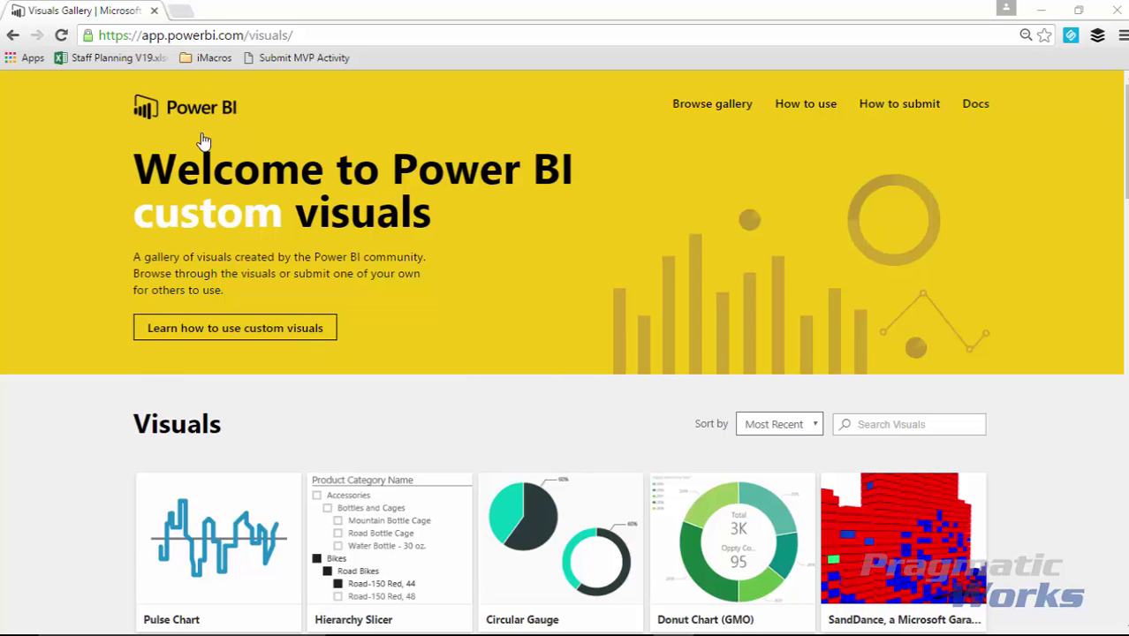
Step: Open the Stream Graph visual's details in the gallery, then switch to Power BI Desktop
{"action": "scroll", "coordinate": [98, 415], "scroll_direction": "down", "scroll_amount": 5}
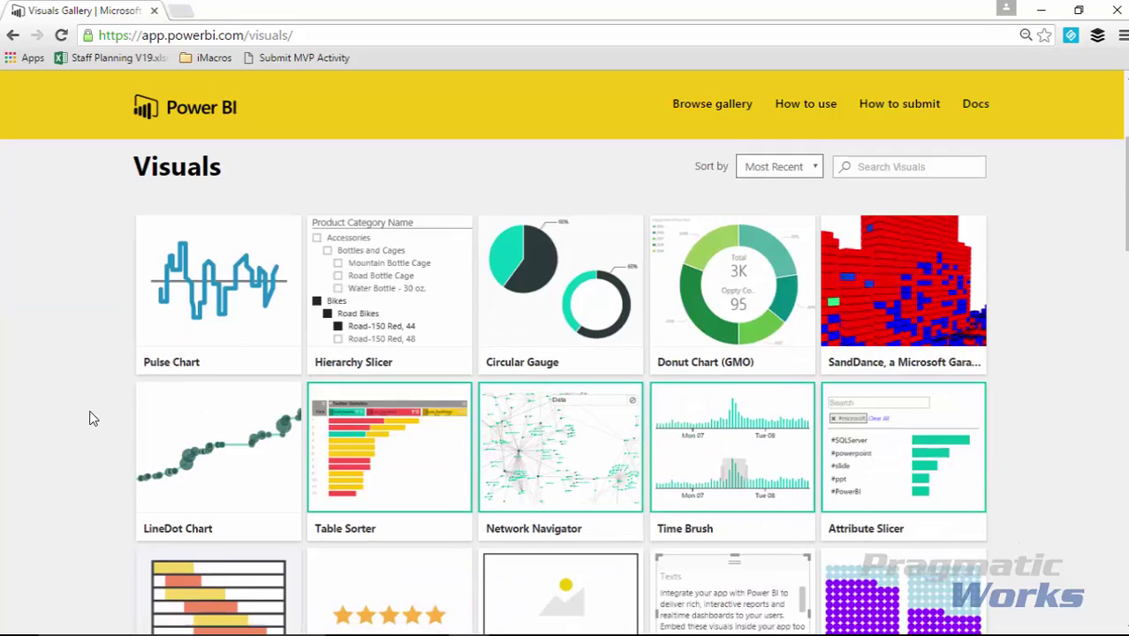
{"action": "scroll", "coordinate": [94, 408], "scroll_direction": "down", "scroll_amount": 8}
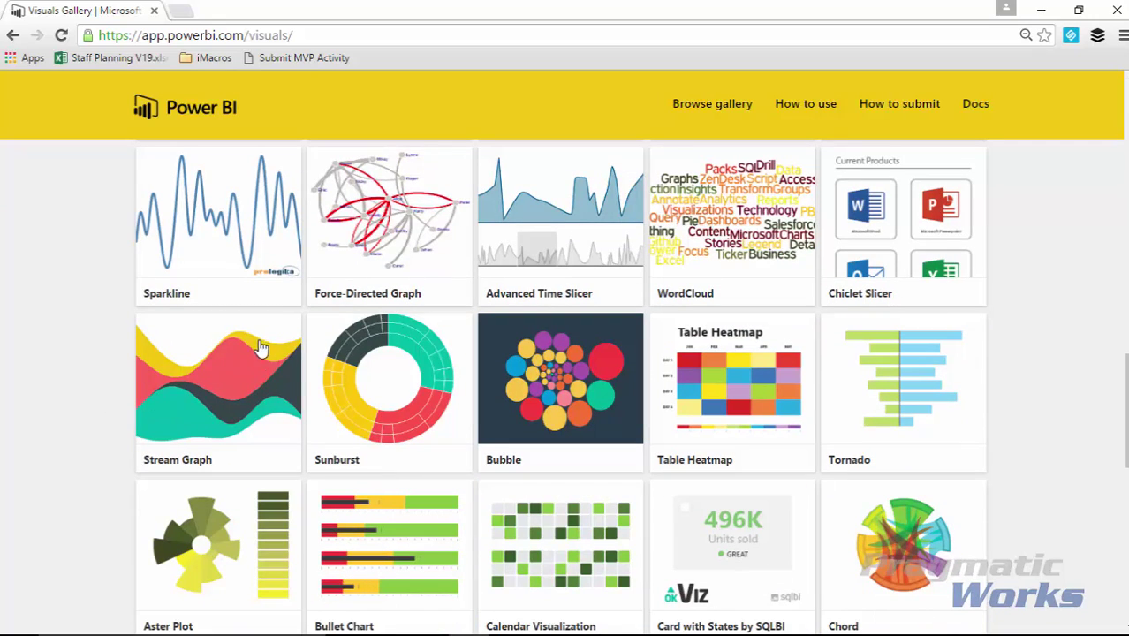
{"action": "left_click", "coordinate": [201, 392]}
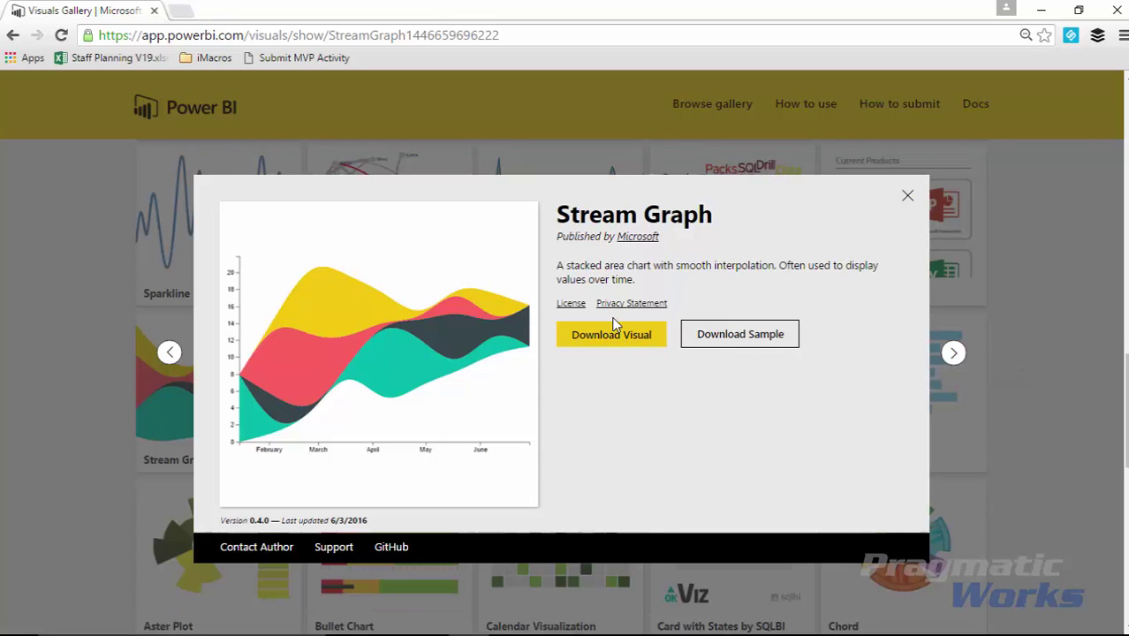
{"action": "key", "text": "alt+Tab"}
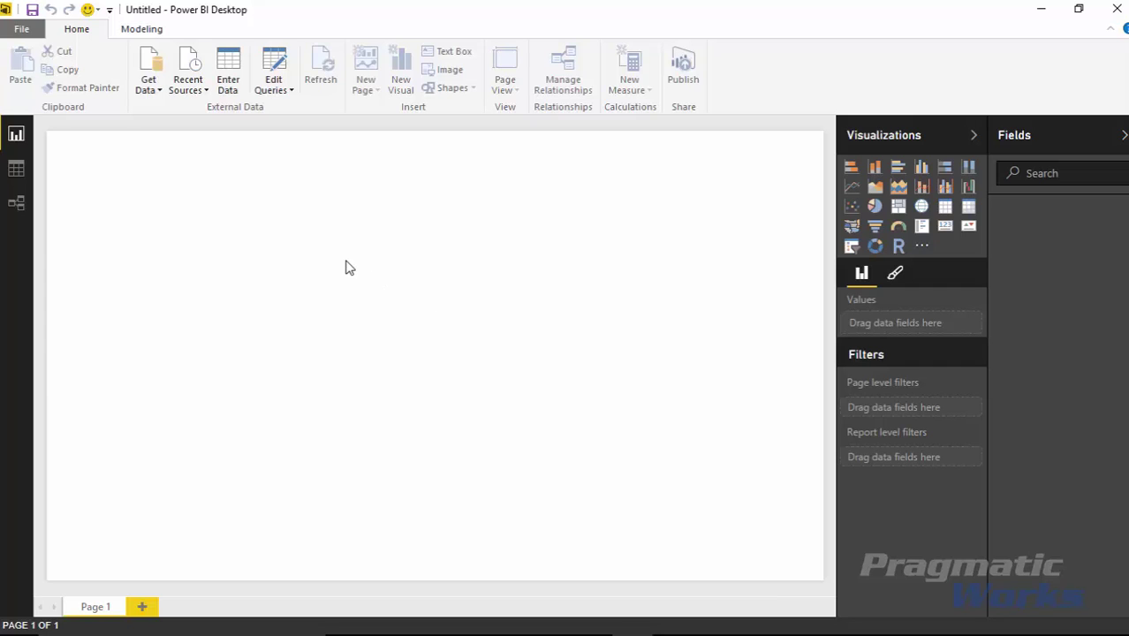
Step: Open the Language in Movies.xlsx workbook as an Excel data source
{"action": "left_click", "coordinate": [158, 87]}
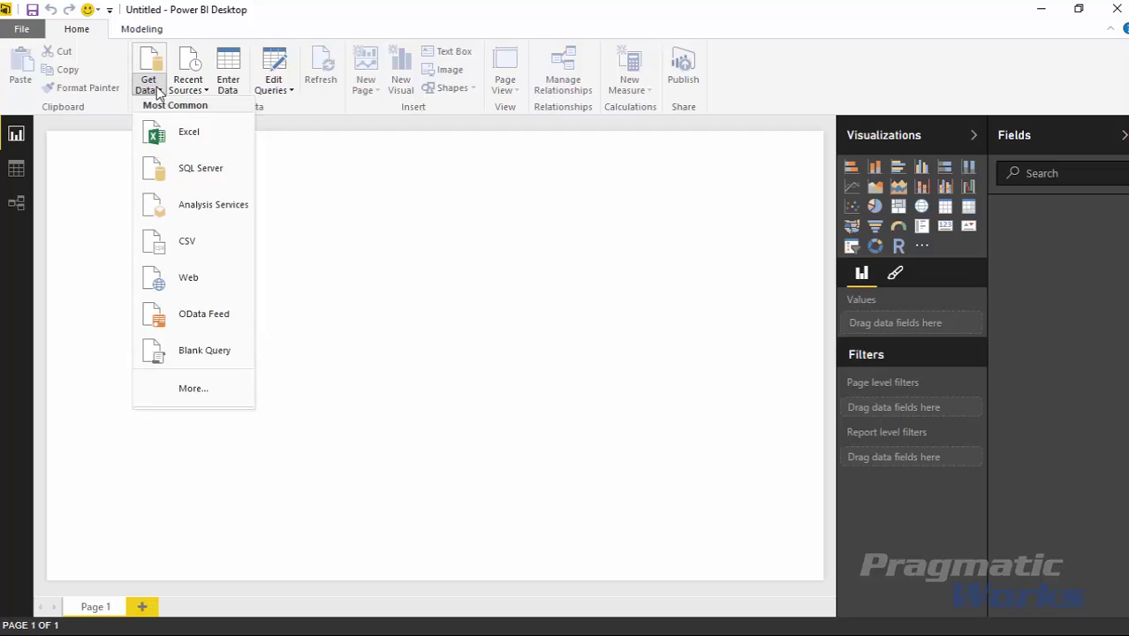
{"action": "left_click", "coordinate": [156, 88]}
{"action": "left_click", "coordinate": [158, 89]}
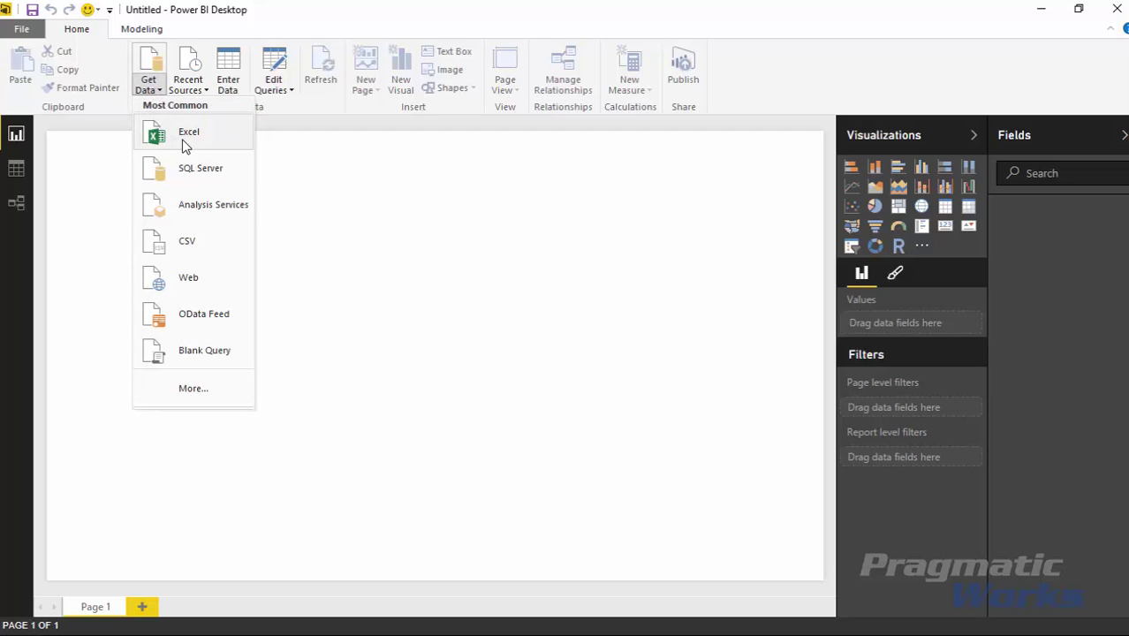
{"action": "left_click", "coordinate": [184, 141]}
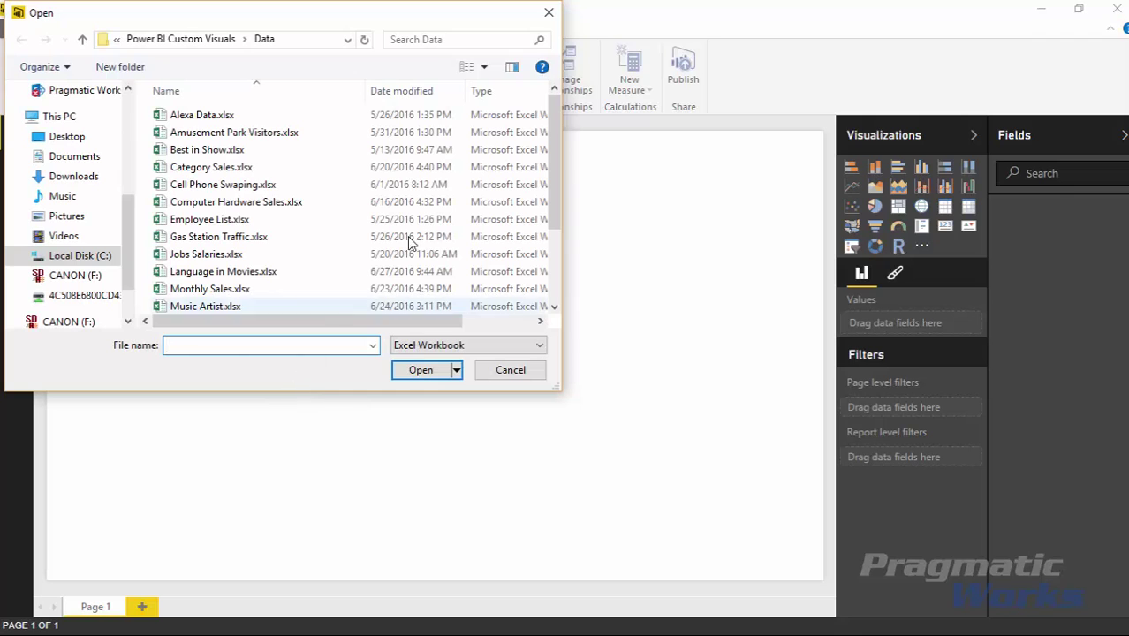
{"action": "left_click_drag", "start_coordinate": [551, 158], "coordinate": [547, 193]}
{"action": "left_click", "coordinate": [250, 220]}
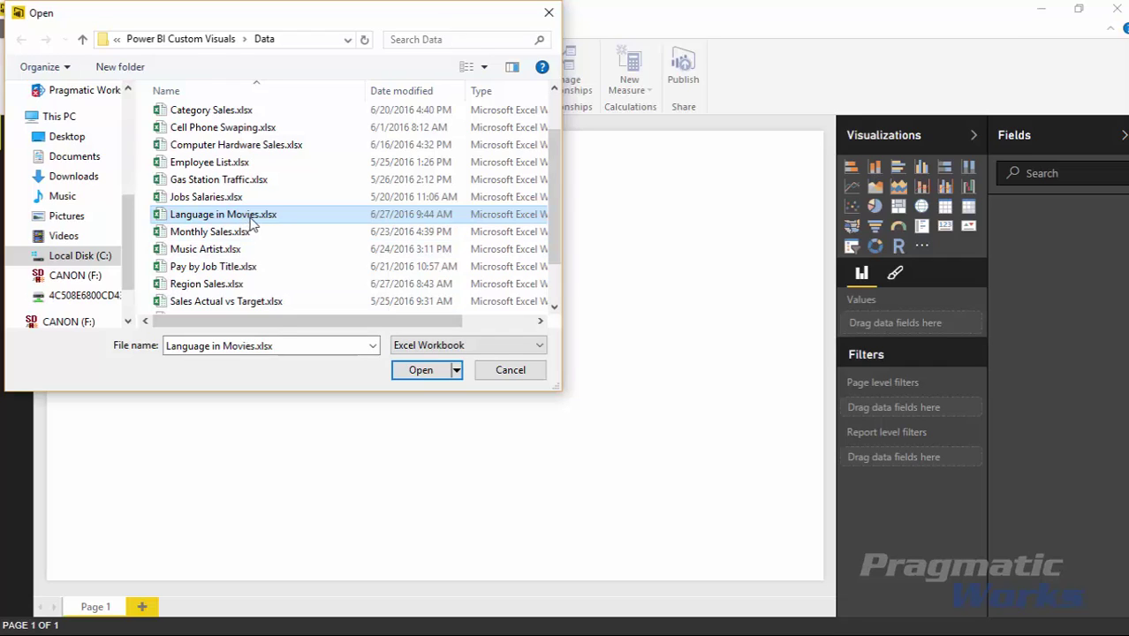
{"action": "left_click", "coordinate": [420, 371]}
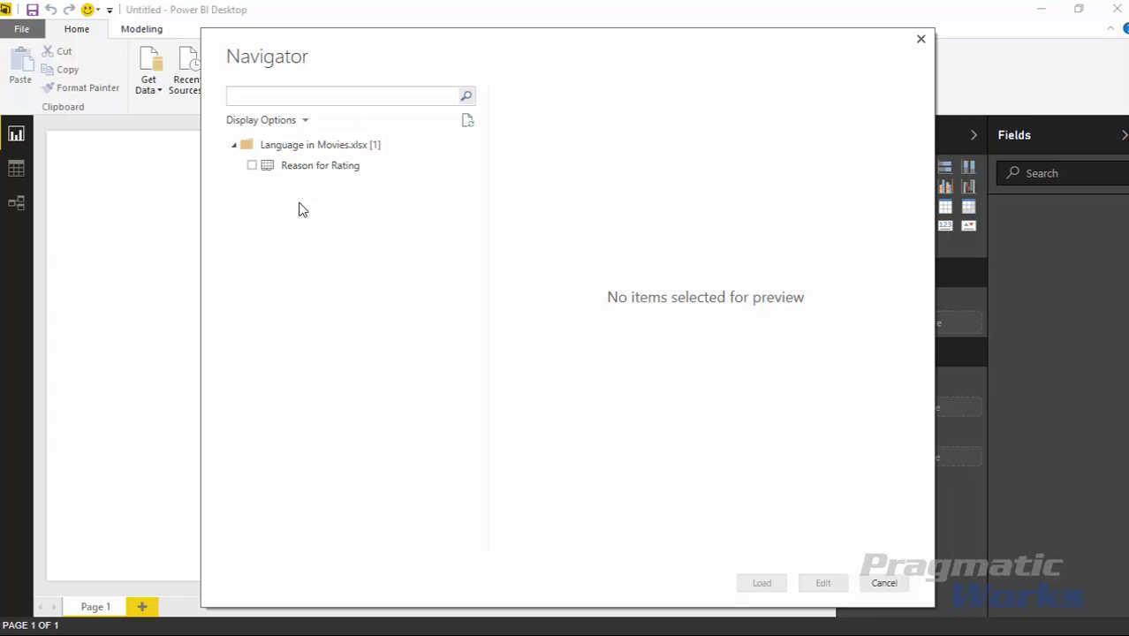
Step: Tick the Reason for Rating table and scroll its preview across the Year, MPAA_Rating and Language columns
{"action": "left_click", "coordinate": [252, 167]}
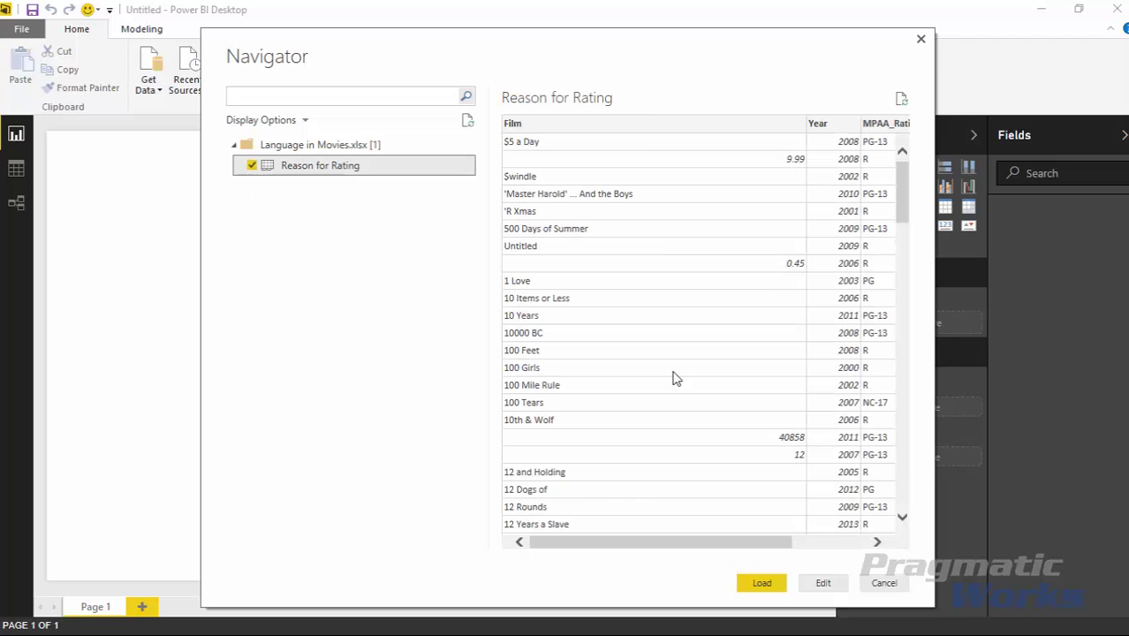
{"action": "mouse_move", "coordinate": [903, 207]}
{"action": "left_mouse_down"}
{"action": "mouse_move", "coordinate": [894, 455]}
{"action": "mouse_move", "coordinate": [894, 211]}
{"action": "left_mouse_up"}
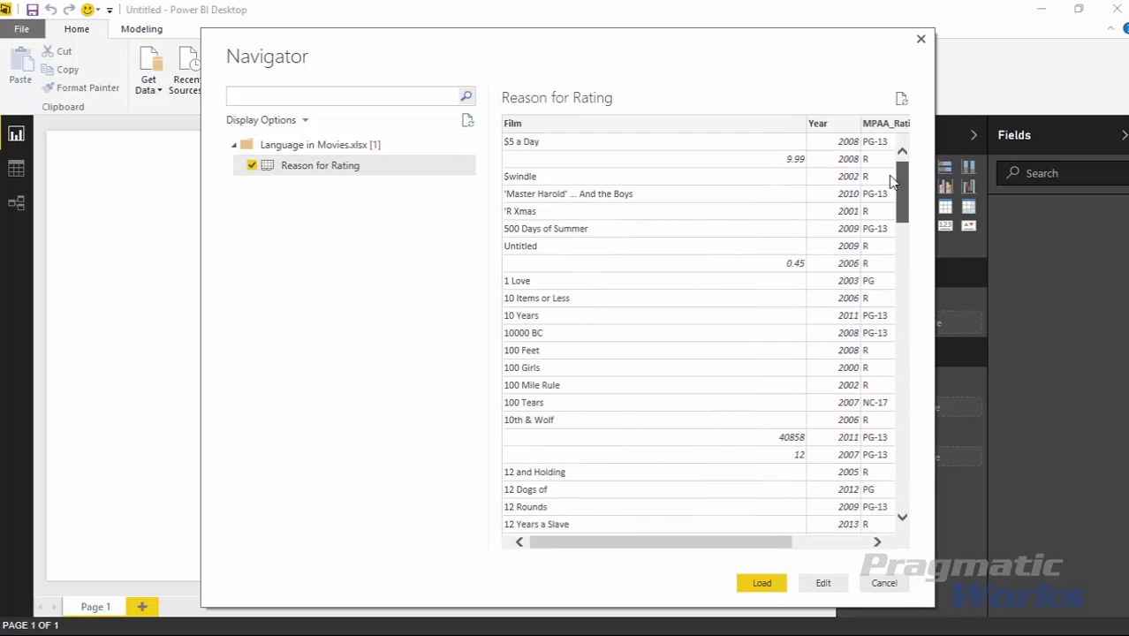
{"action": "left_click_drag", "start_coordinate": [773, 548], "coordinate": [874, 544]}
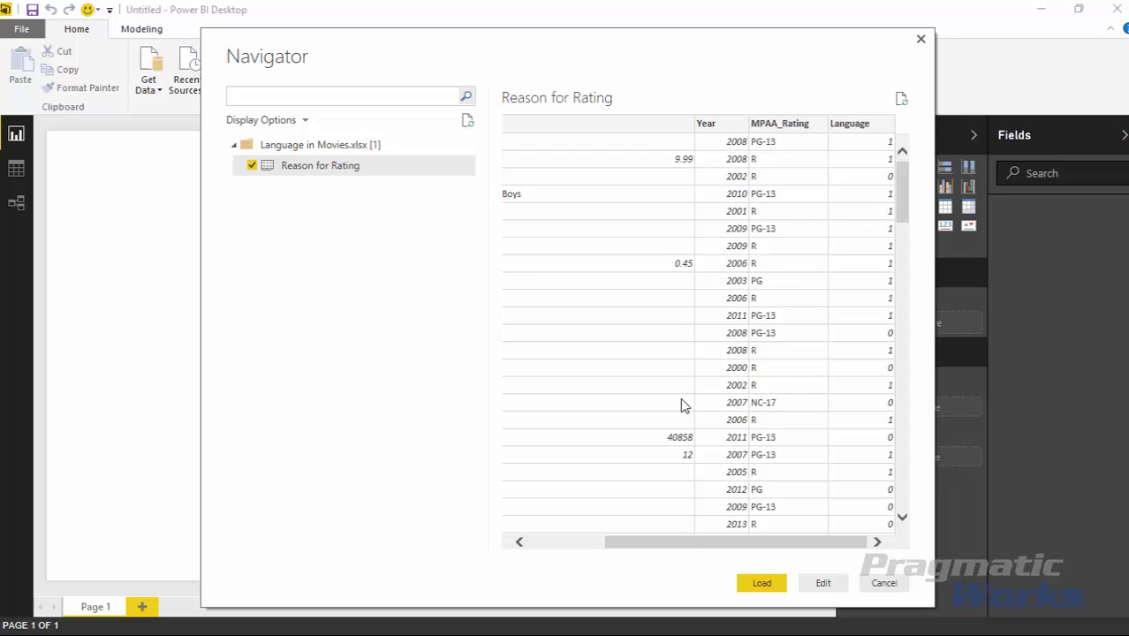
Step: Load Reason for Rating and set Year's default summarization to Do Not Summarize
{"action": "left_click", "coordinate": [758, 584]}
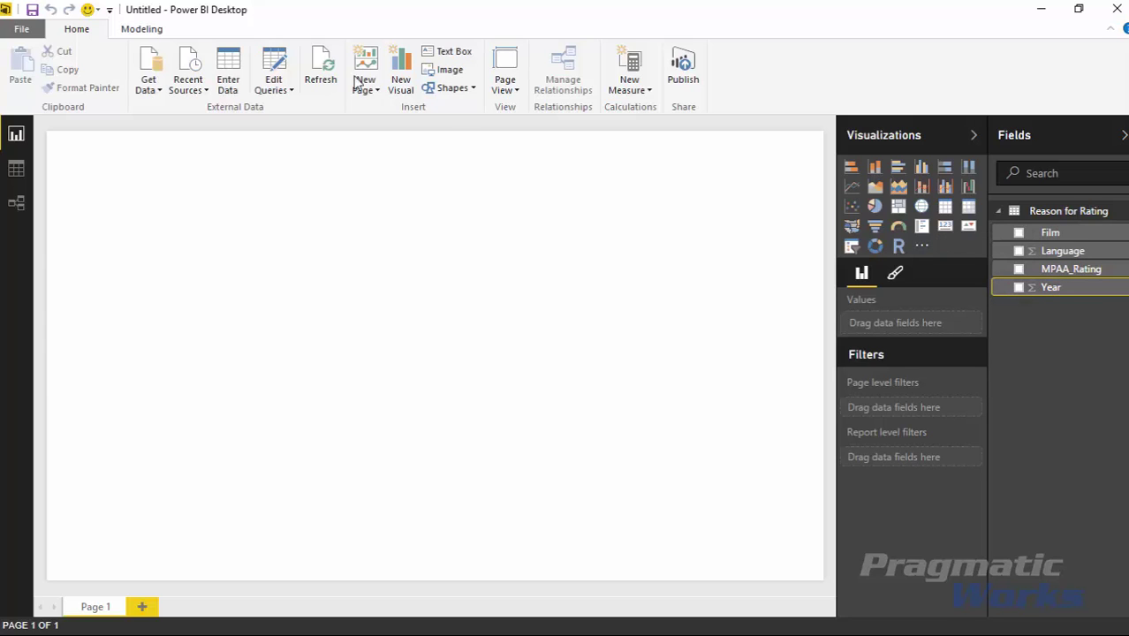
{"action": "left_click", "coordinate": [155, 31]}
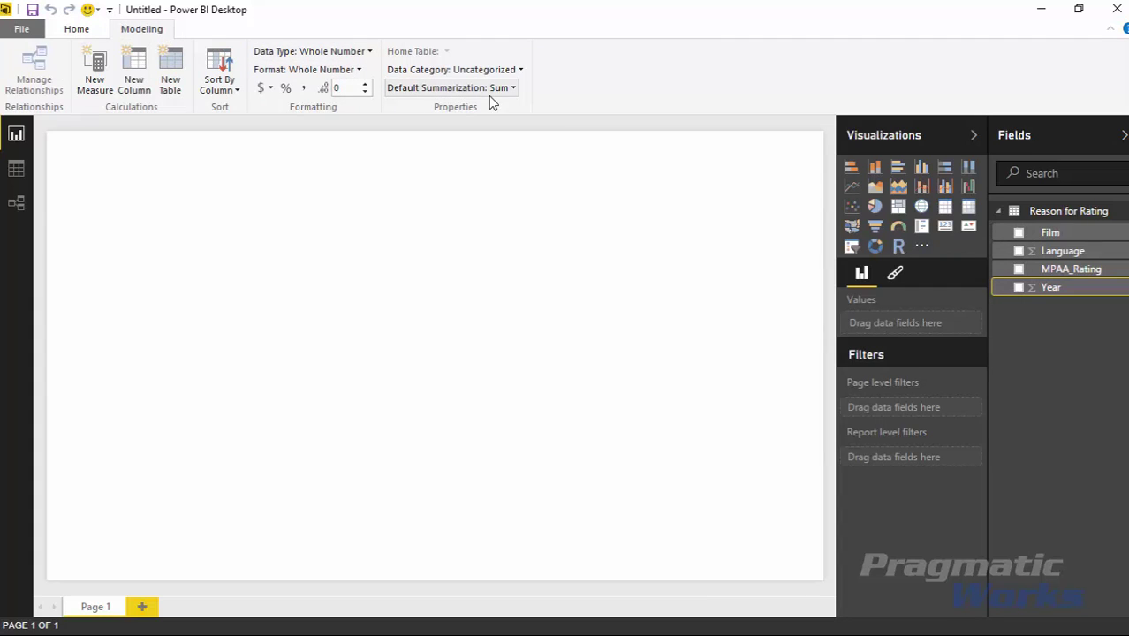
{"action": "left_click", "coordinate": [511, 88]}
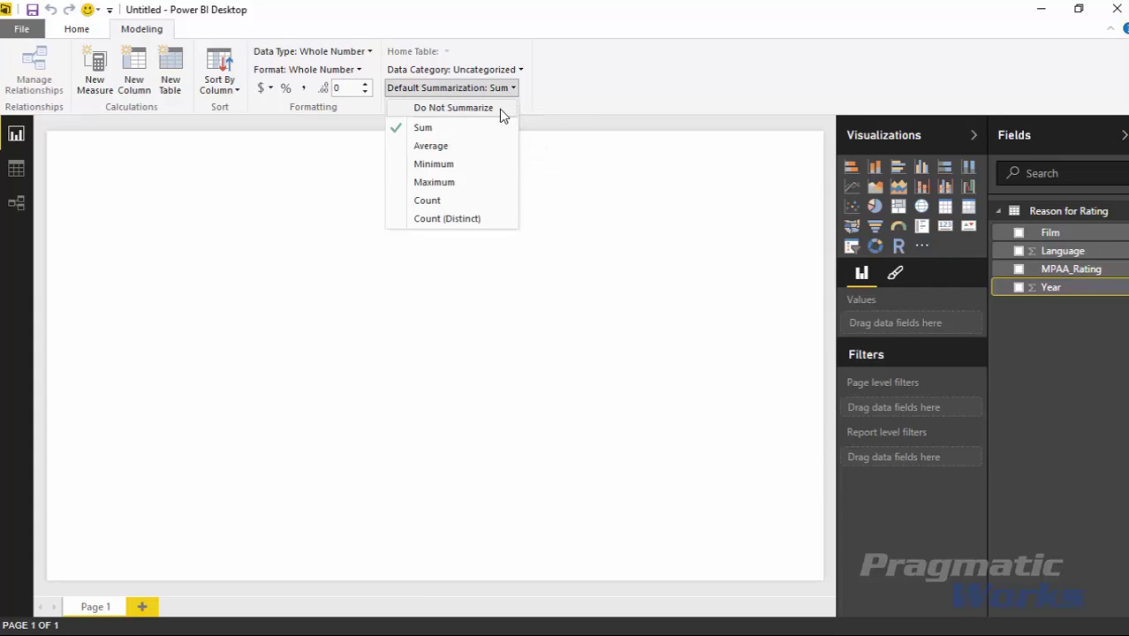
{"action": "left_click", "coordinate": [499, 109]}
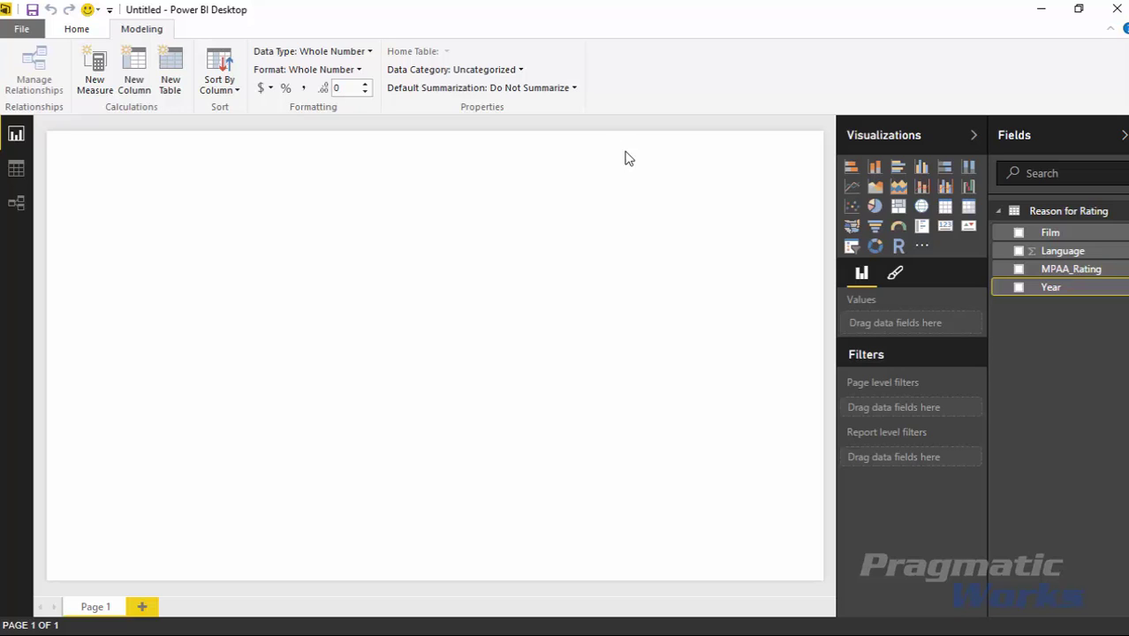
Step: Add a stacked area chart and stretch it over the page's right half
{"action": "left_click", "coordinate": [898, 189]}
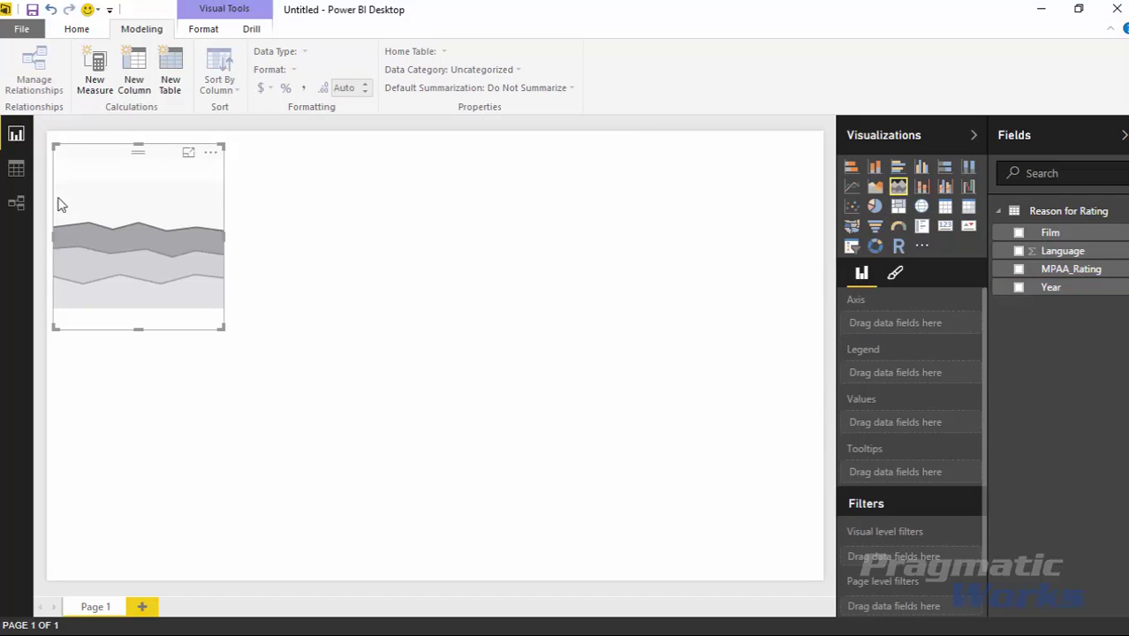
{"action": "left_click_drag", "start_coordinate": [87, 159], "coordinate": [746, 147]}
{"action": "left_click", "coordinate": [746, 147]}
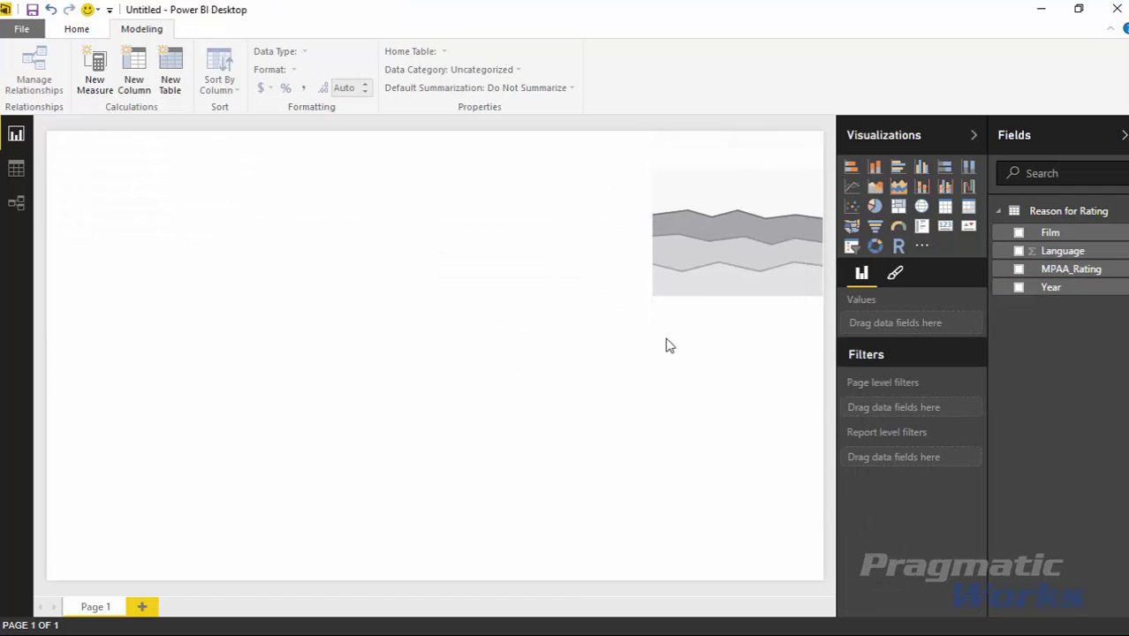
{"action": "left_click", "coordinate": [671, 316]}
{"action": "left_click_drag", "start_coordinate": [650, 315], "coordinate": [422, 618]}
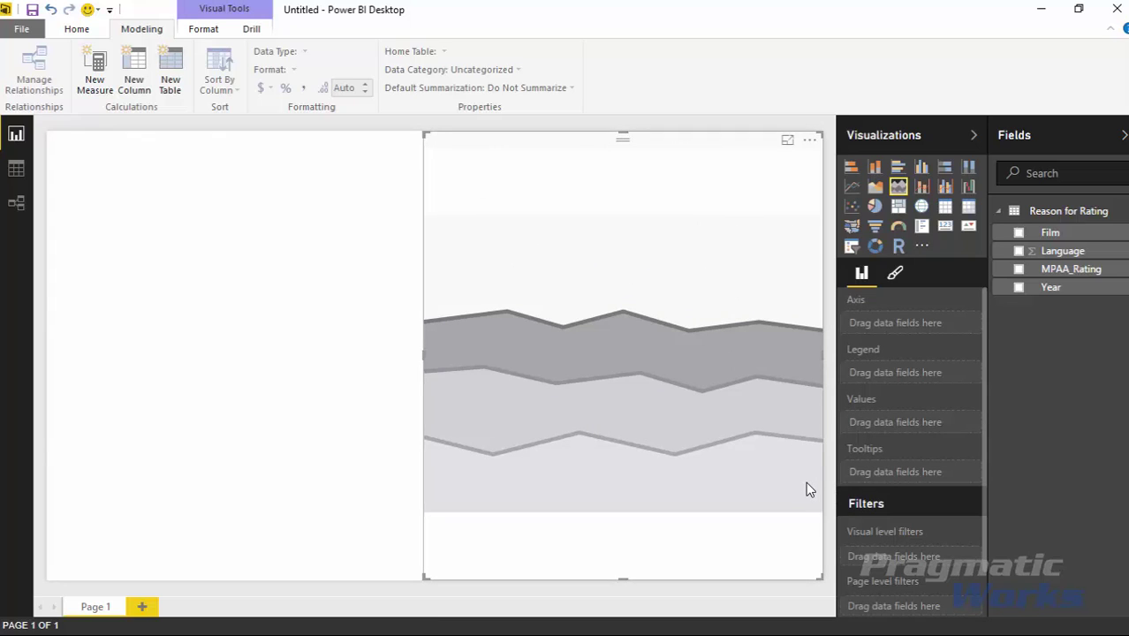
Step: Plot Language by Year with MPAA_Rating, stacking NC-17, PG, PG-13 and R
{"action": "left_click", "coordinate": [1018, 287]}
{"action": "left_click", "coordinate": [1018, 251]}
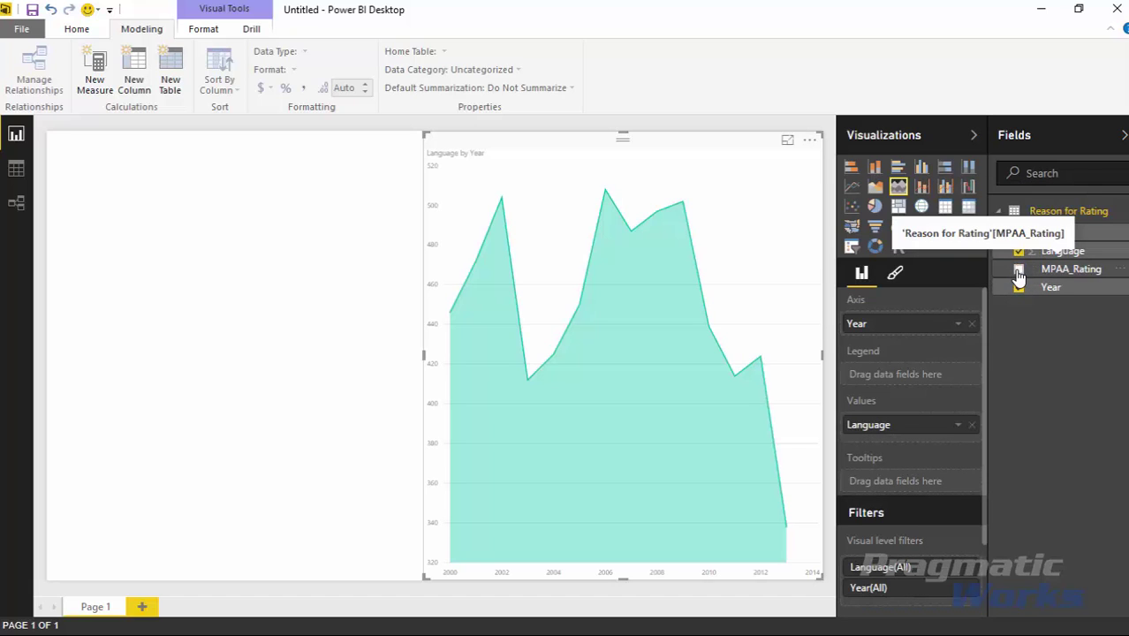
{"action": "left_click", "coordinate": [1020, 271]}
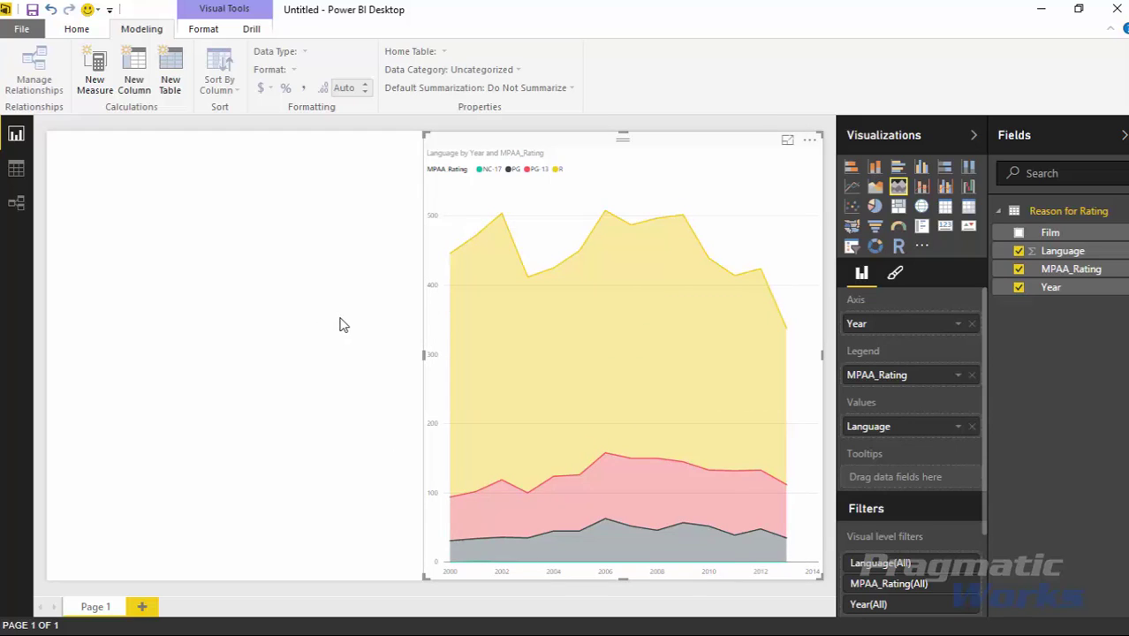
{"action": "mouse_move", "coordinate": [660, 311]}
{"action": "mouse_move", "coordinate": [487, 307]}
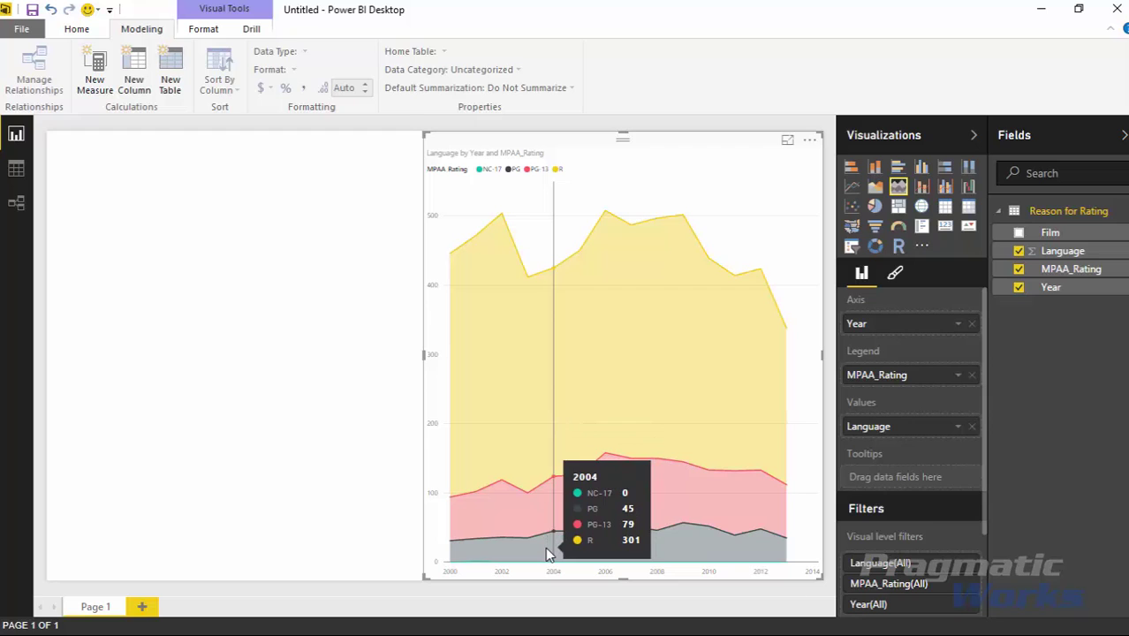
{"action": "left_click", "coordinate": [340, 431]}
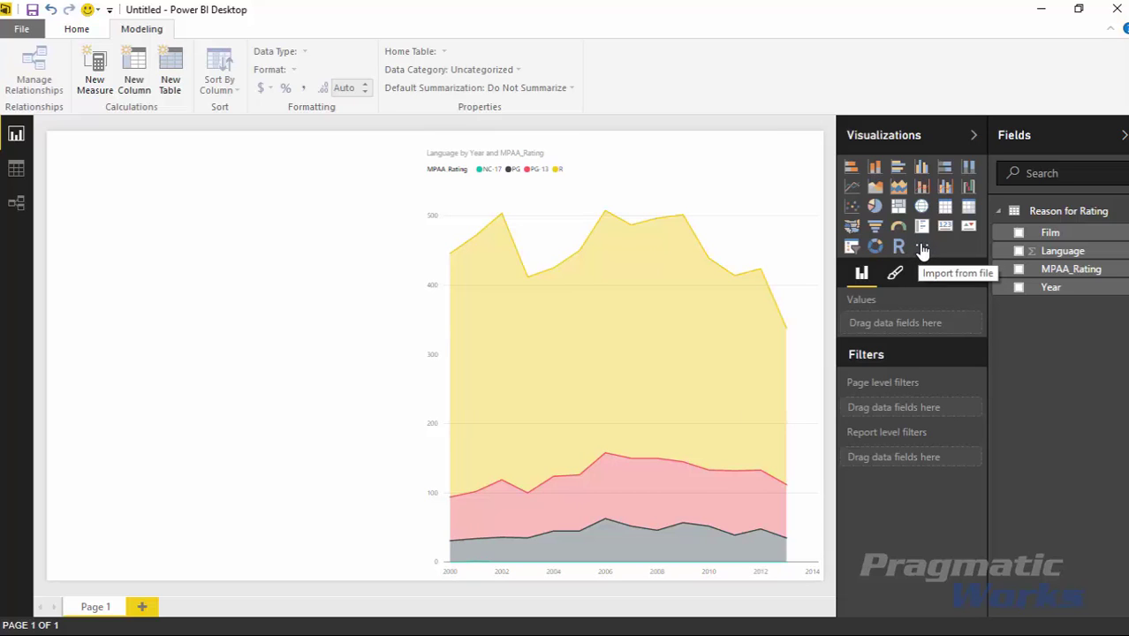
Step: Import StreamGraph.0.4.0.pbiviz from the Custom Visuals folder, sorted by date modified
{"action": "left_click", "coordinate": [922, 248]}
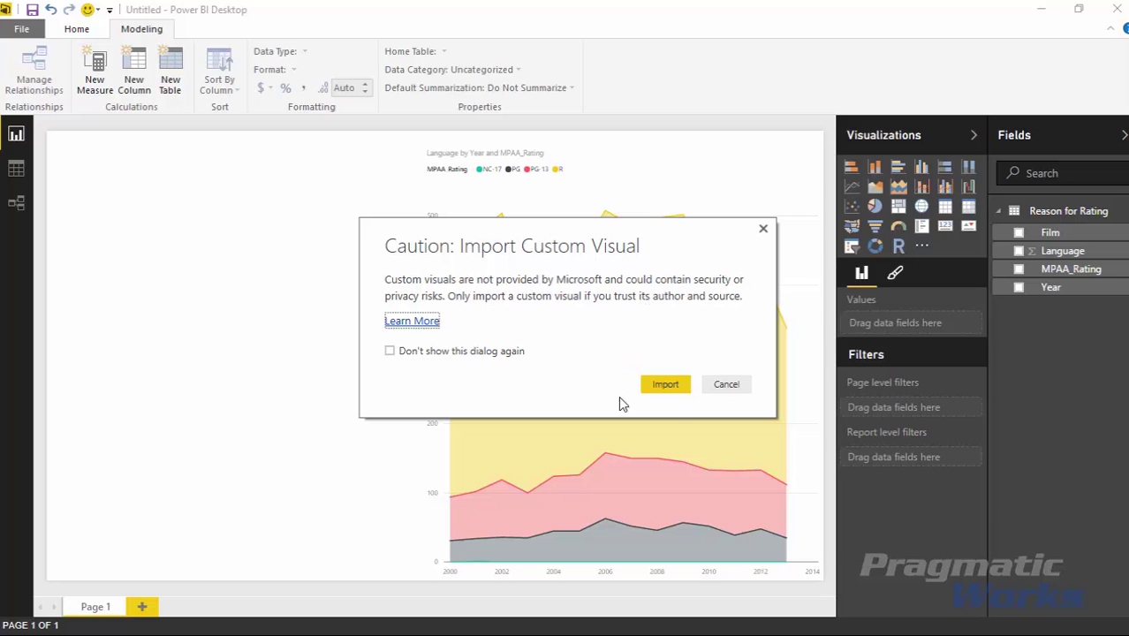
{"action": "left_click", "coordinate": [658, 388]}
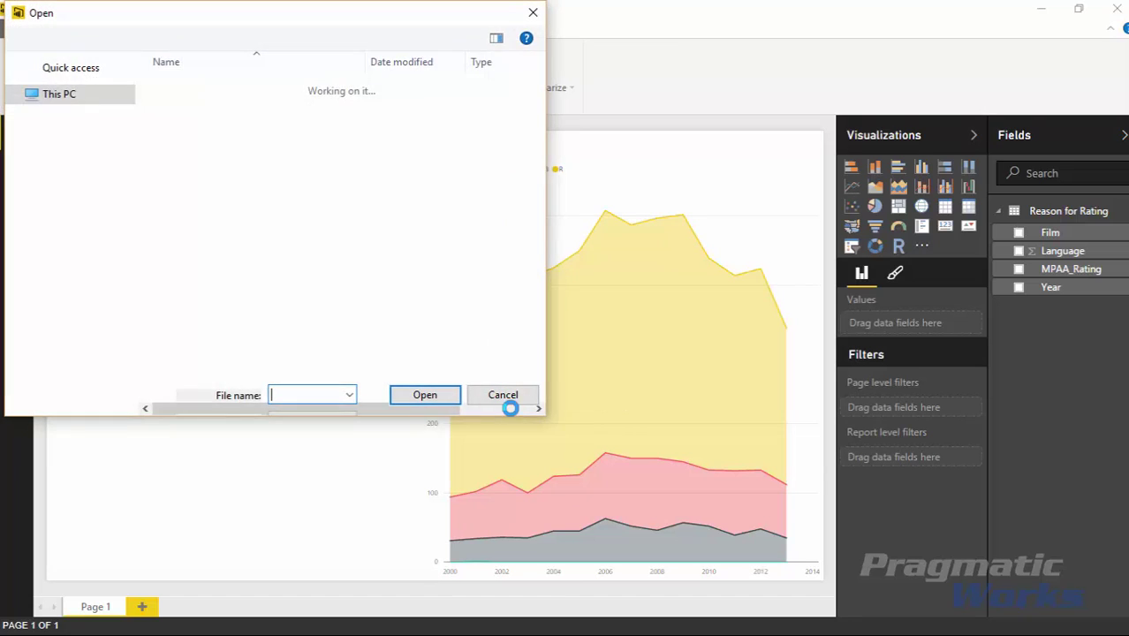
{"action": "left_click", "coordinate": [203, 43]}
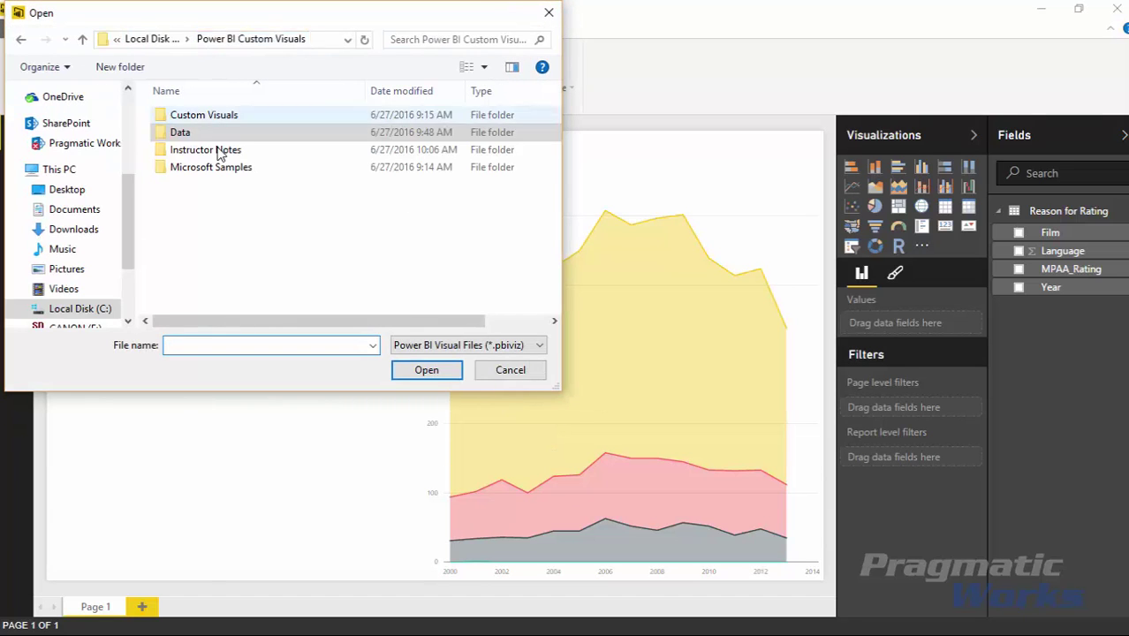
{"action": "double_click", "coordinate": [221, 116]}
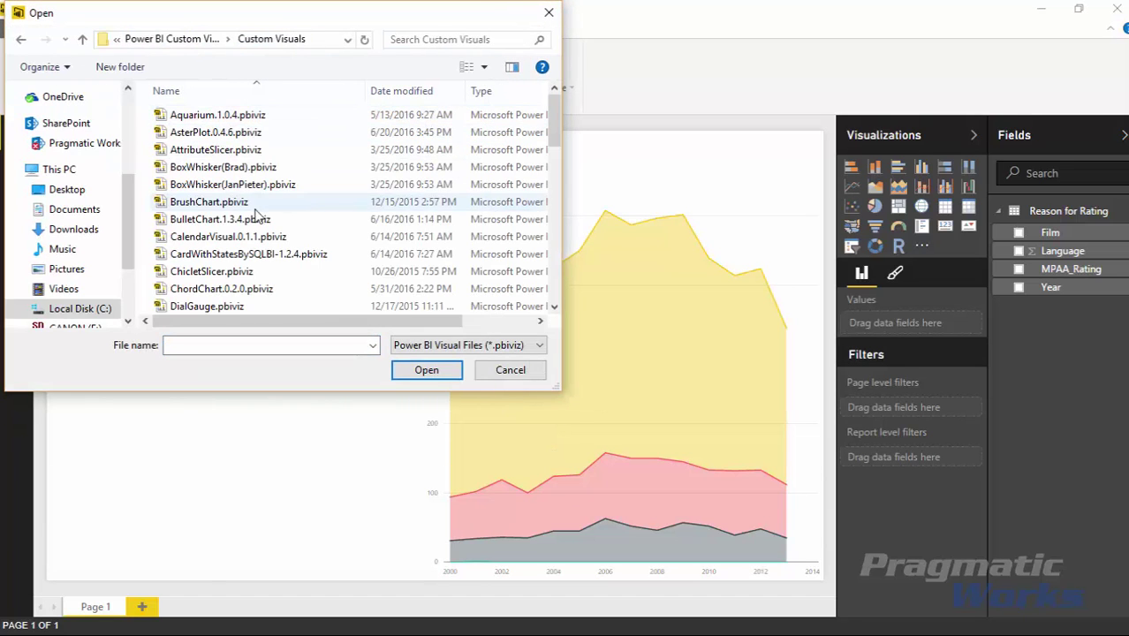
{"action": "left_click", "coordinate": [477, 203]}
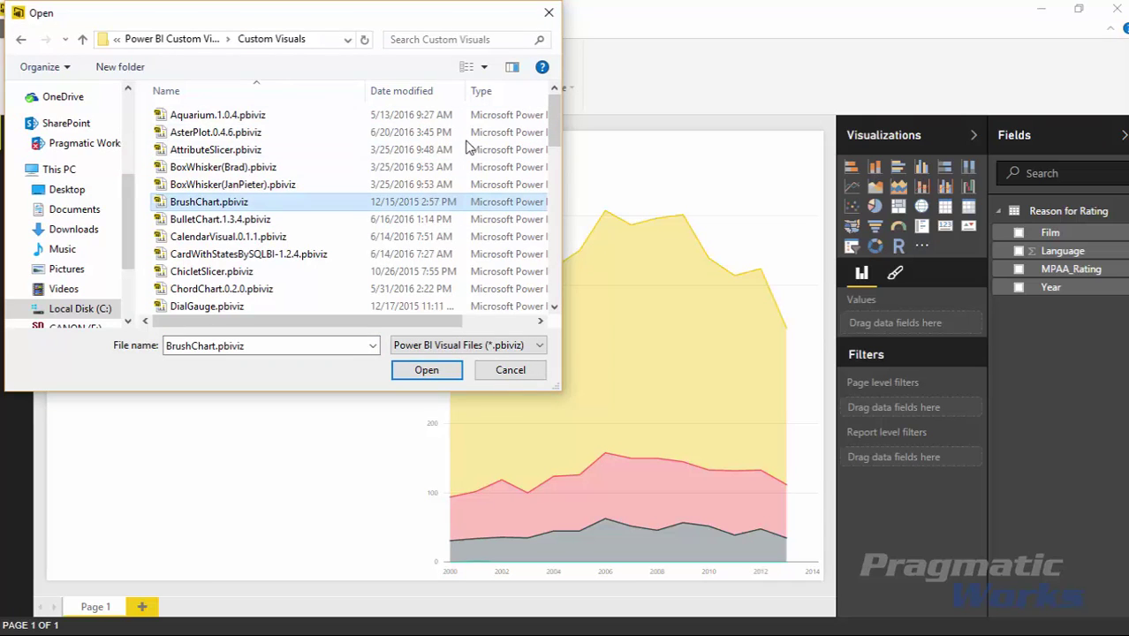
{"action": "left_click", "coordinate": [412, 90]}
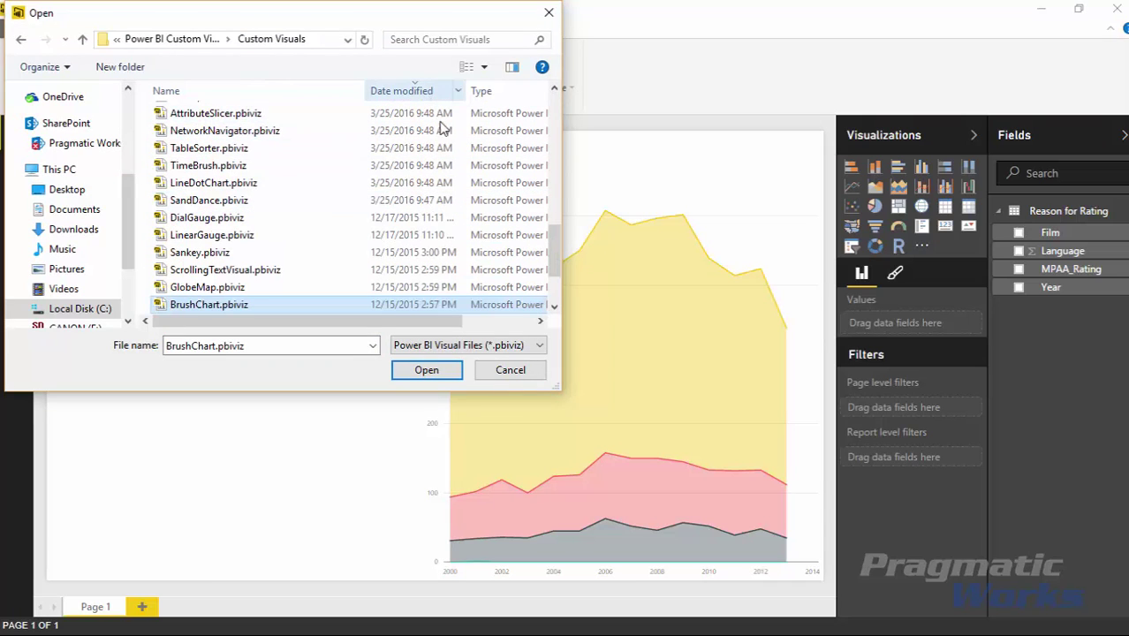
{"action": "left_click_drag", "start_coordinate": [555, 252], "coordinate": [555, 115]}
{"action": "left_click", "coordinate": [265, 114]}
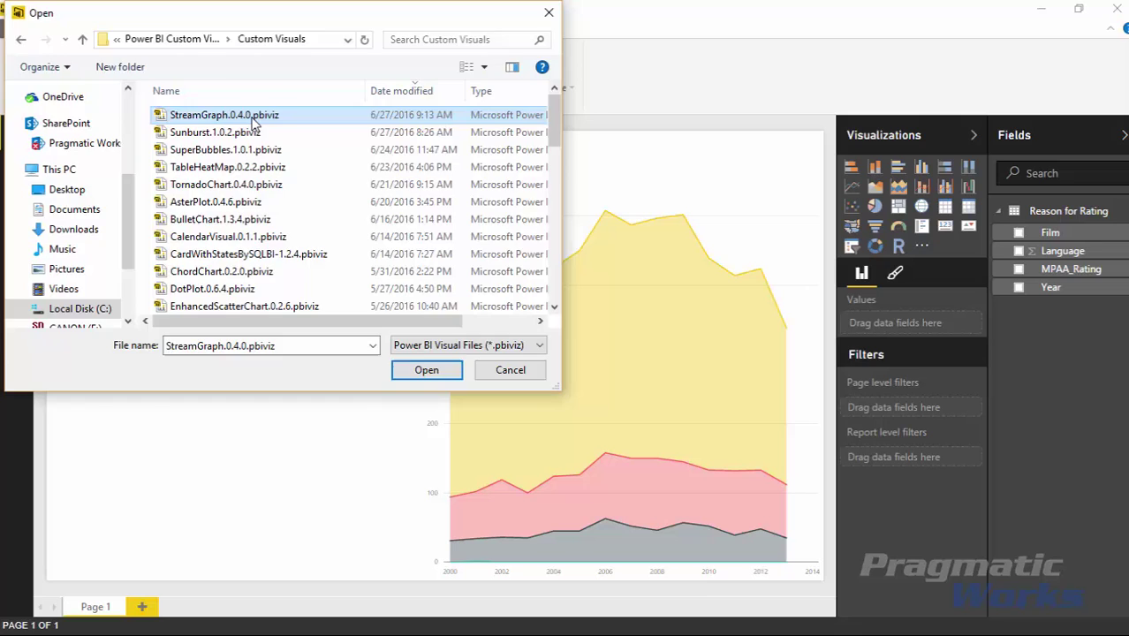
{"action": "left_click", "coordinate": [427, 369]}
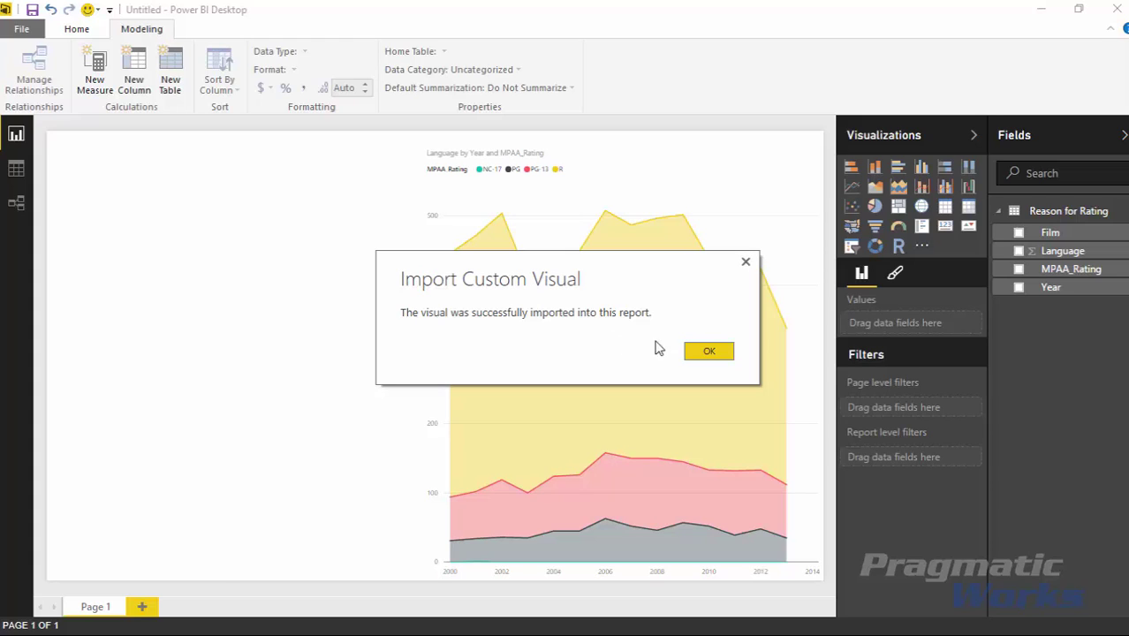
{"action": "left_click", "coordinate": [710, 352]}
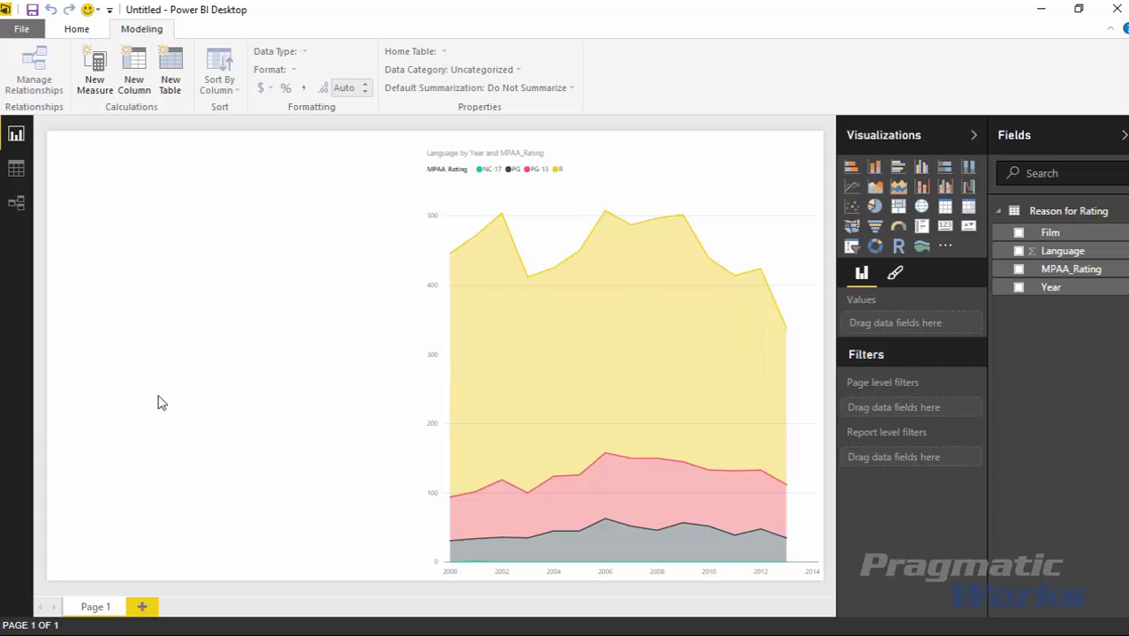
Step: Add a Stream Graph visual and enlarge it across the page's left half
{"action": "left_click", "coordinate": [922, 248]}
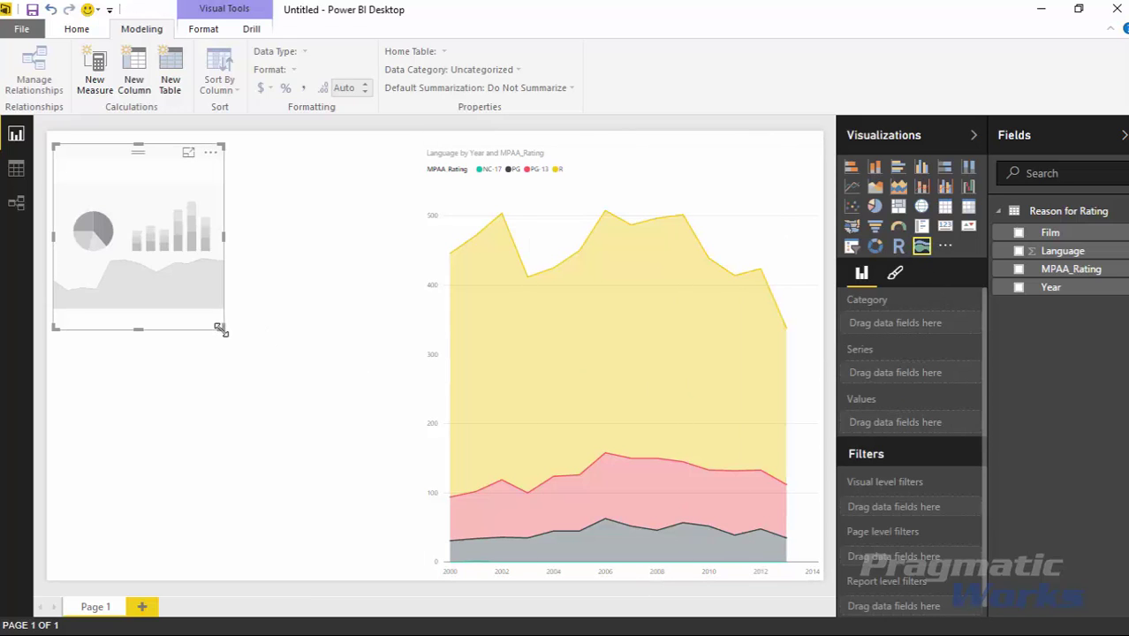
{"action": "left_click_drag", "start_coordinate": [221, 327], "coordinate": [419, 584]}
{"action": "left_click", "coordinate": [408, 583]}
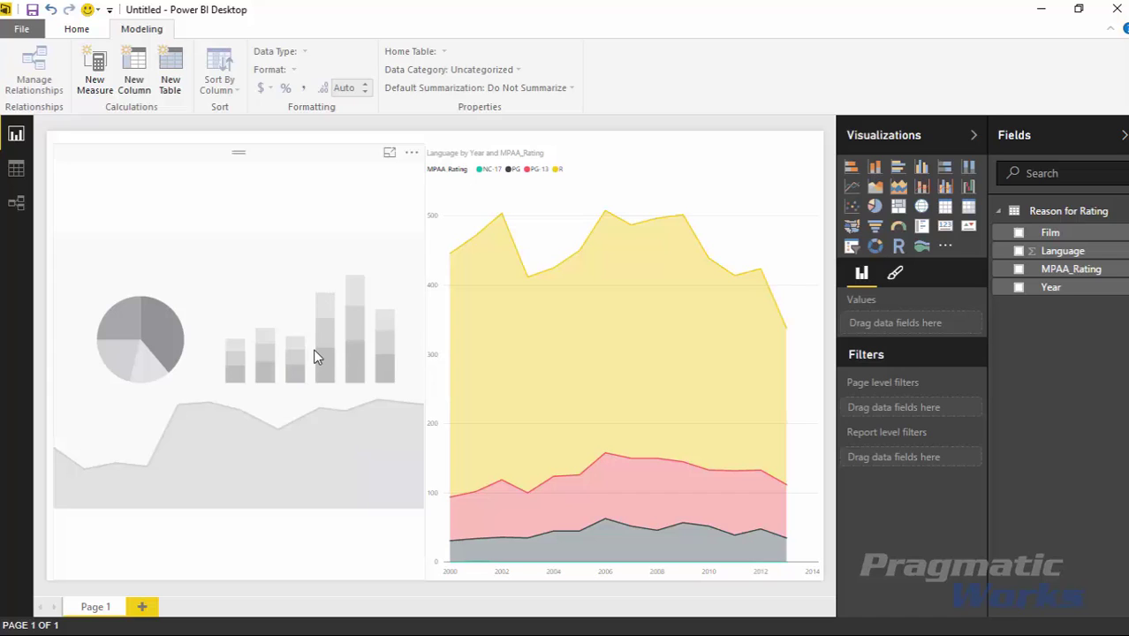
Step: Give the stream graph Year, Language and MPAA_Rating, deleting a stray column chart
{"action": "left_click", "coordinate": [1019, 287]}
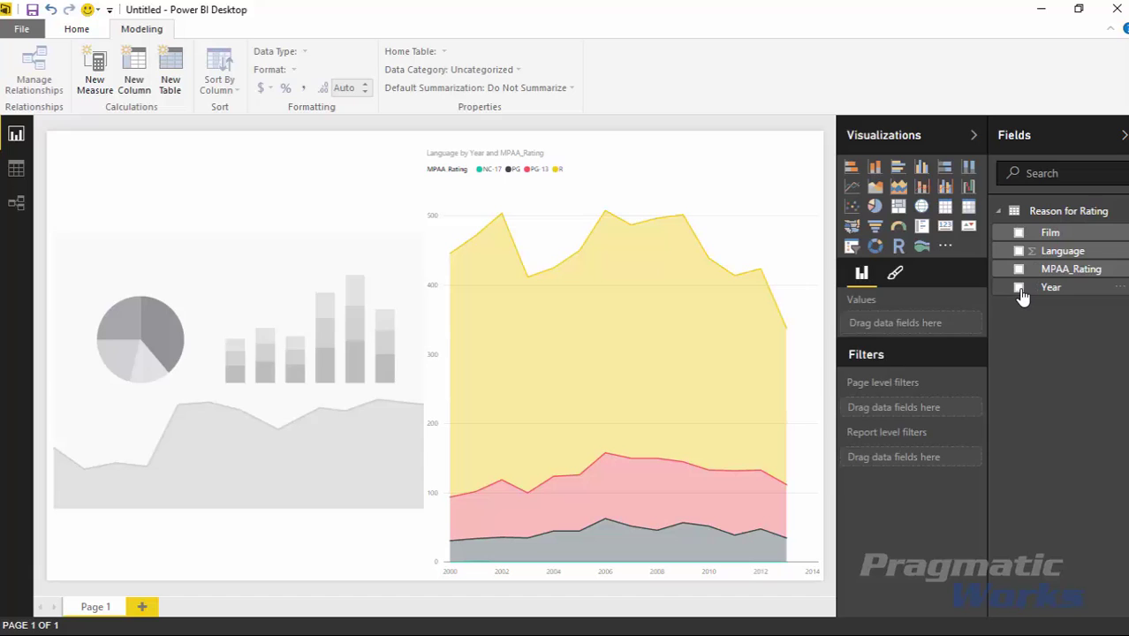
{"action": "left_click", "coordinate": [1019, 252]}
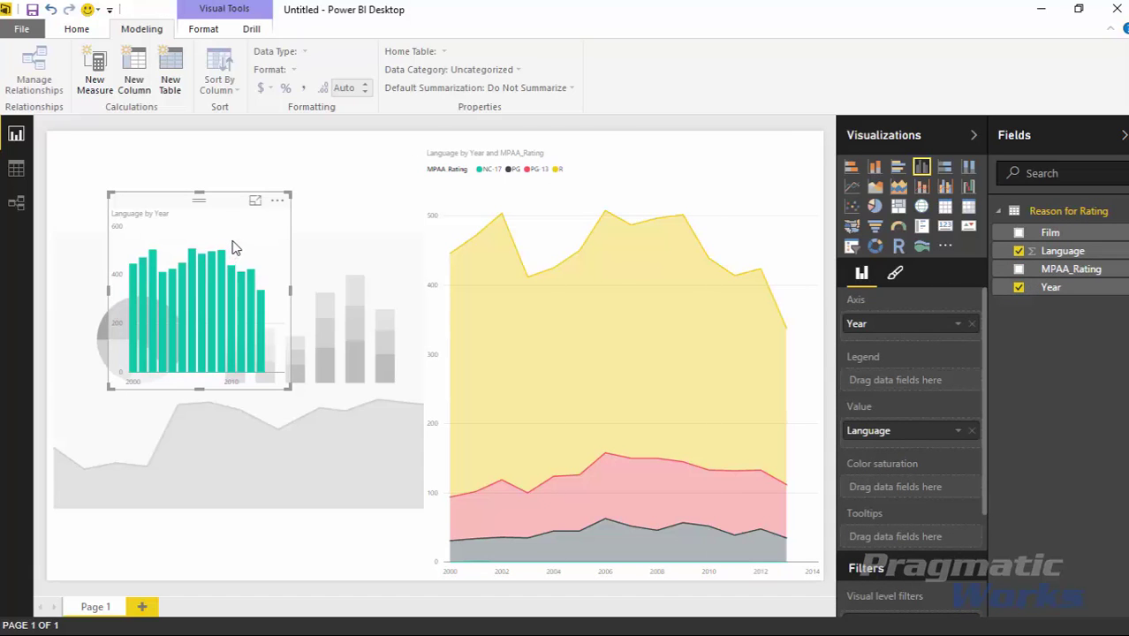
{"action": "key", "text": "Delete"}
{"action": "left_click", "coordinate": [335, 307]}
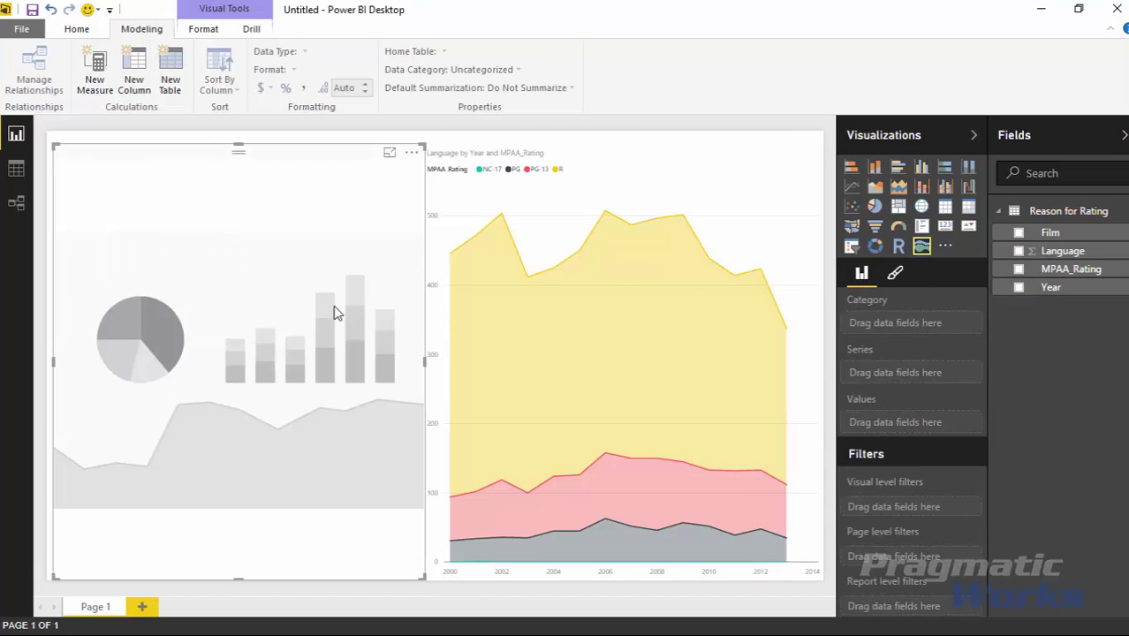
{"action": "left_click", "coordinate": [1018, 288]}
{"action": "left_click", "coordinate": [1018, 251]}
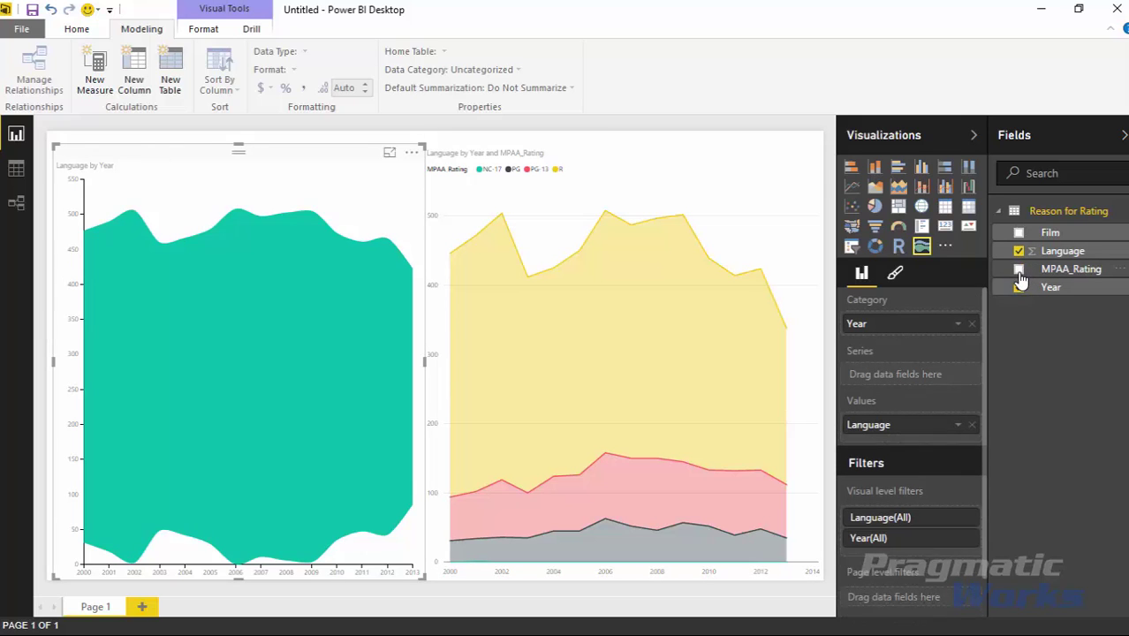
{"action": "left_click", "coordinate": [1019, 269]}
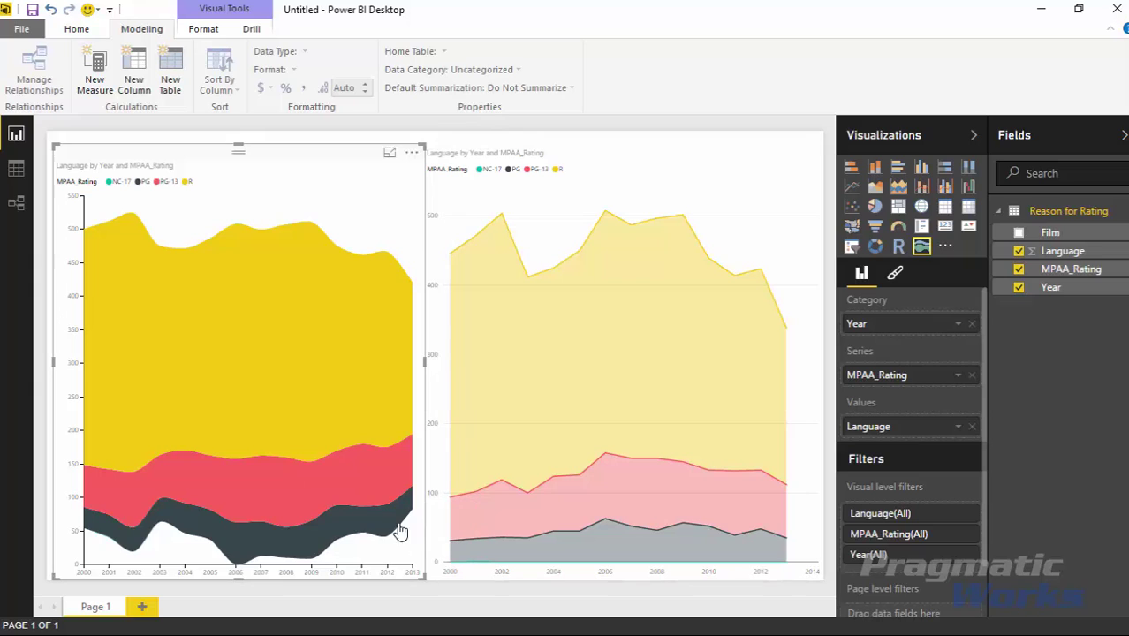
{"action": "mouse_move", "coordinate": [287, 323]}
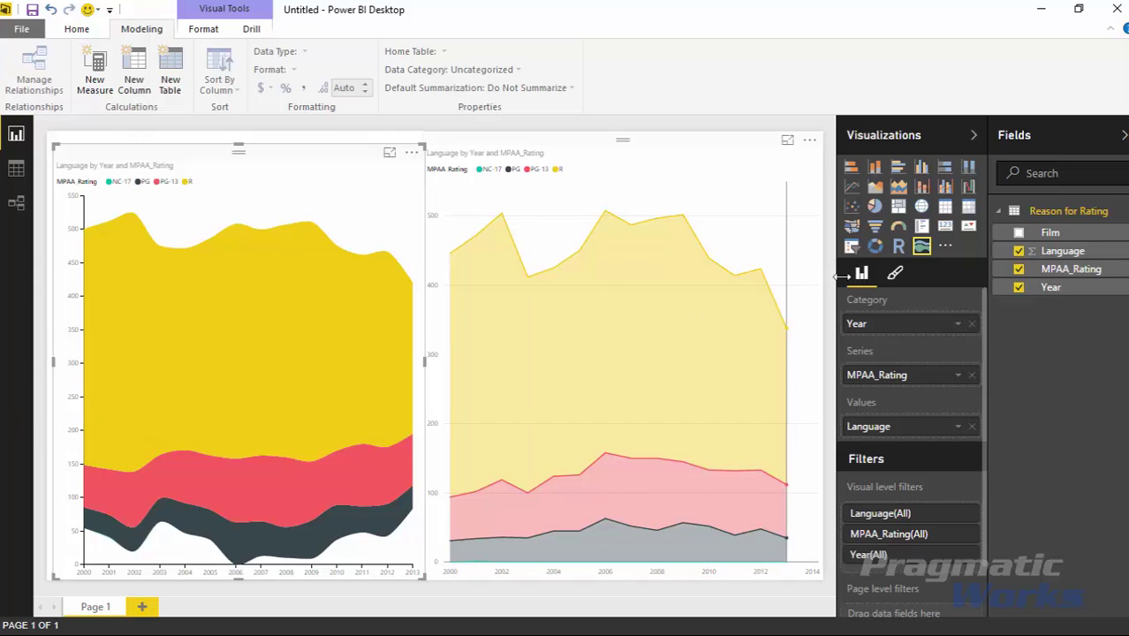
Step: Try white 14 pt data labels on the stream graph, then switch them off
{"action": "left_click", "coordinate": [895, 277]}
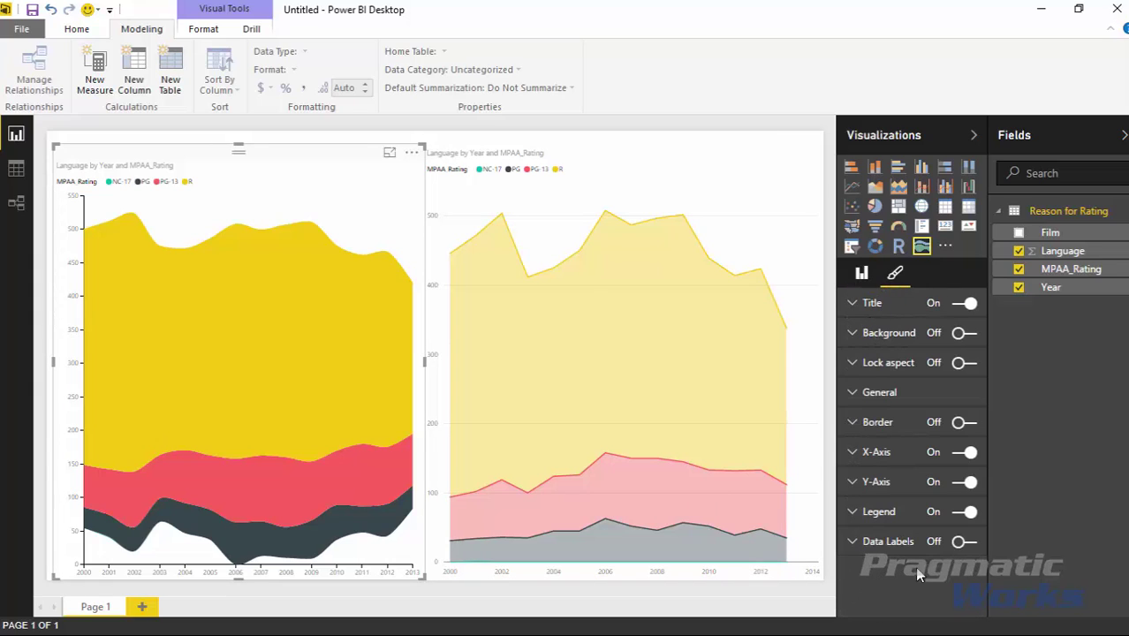
{"action": "left_click", "coordinate": [962, 546]}
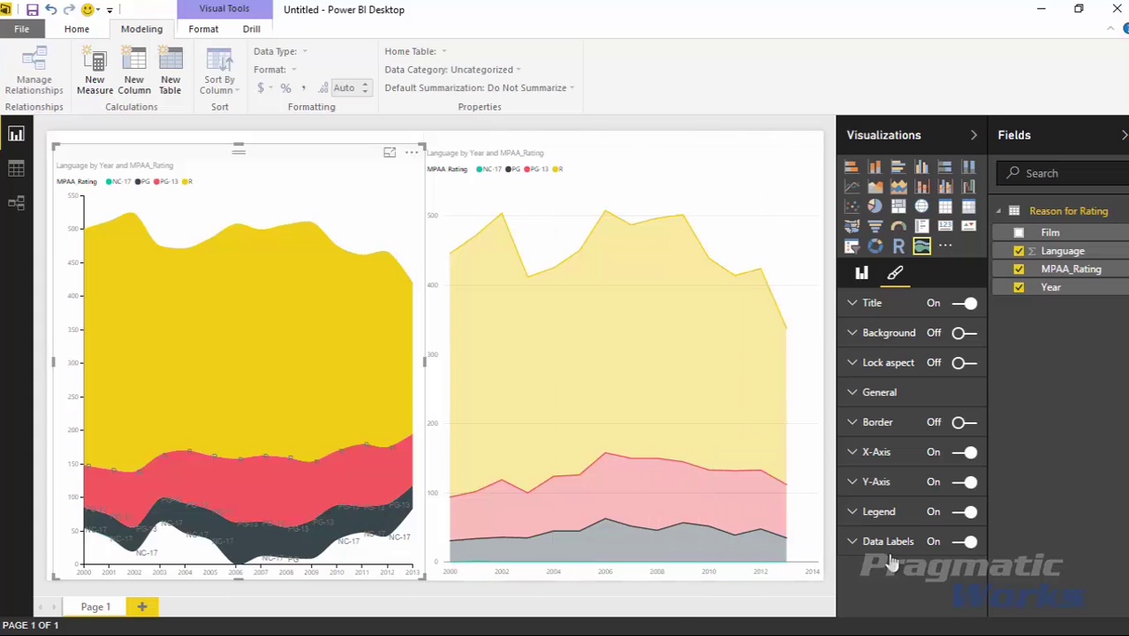
{"action": "left_click", "coordinate": [853, 542]}
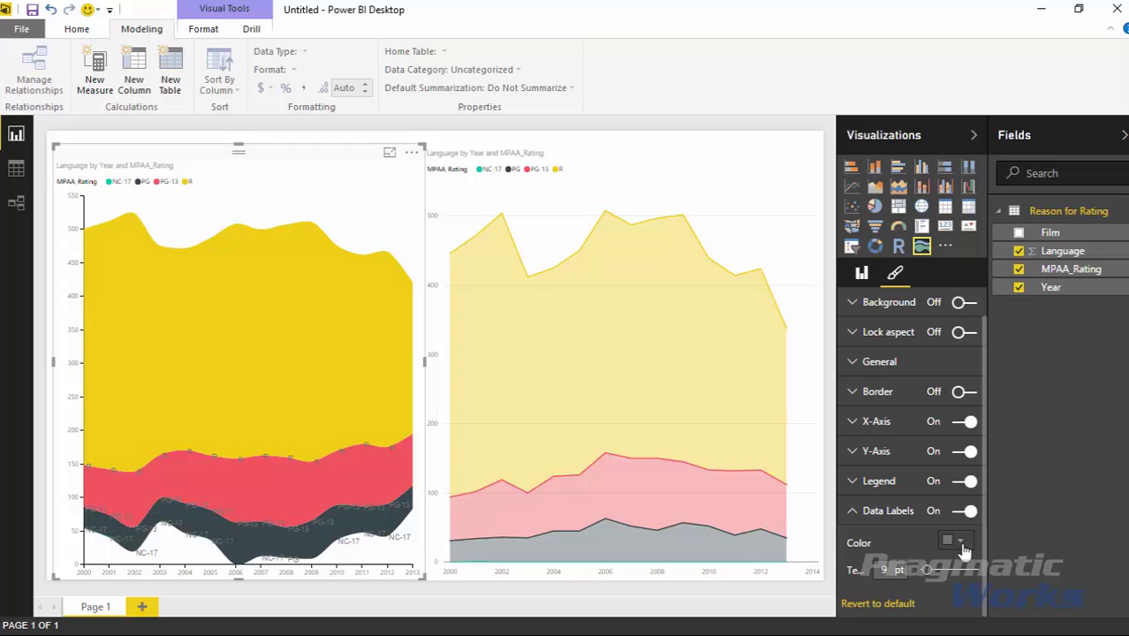
{"action": "left_click", "coordinate": [958, 542]}
{"action": "left_click", "coordinate": [839, 458]}
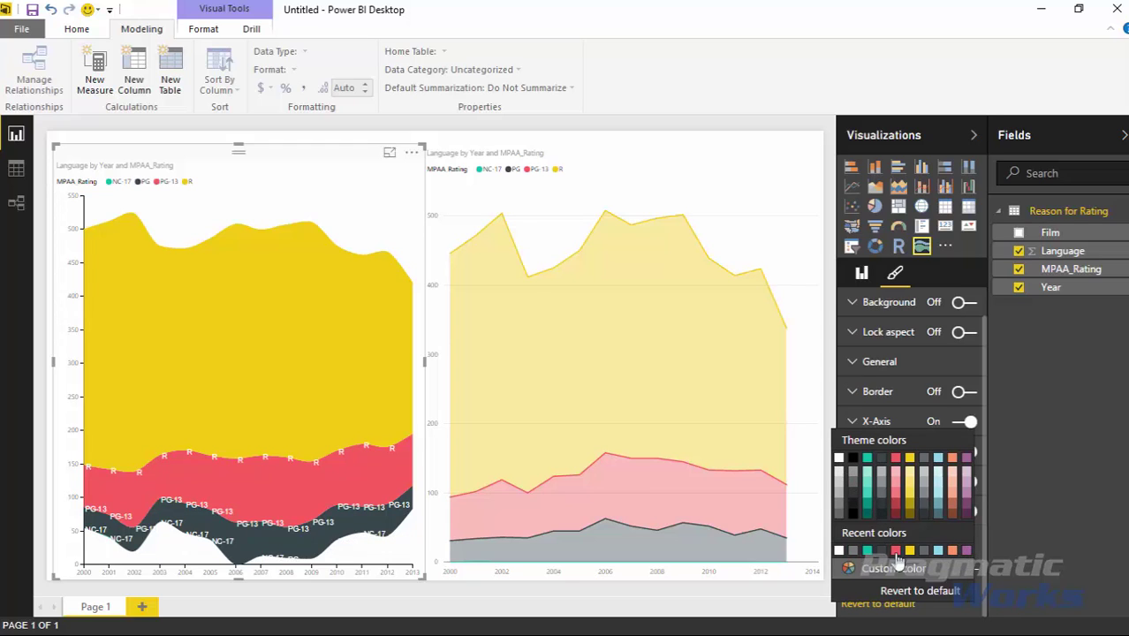
{"action": "left_click", "coordinate": [1011, 546]}
{"action": "left_click_drag", "start_coordinate": [922, 572], "coordinate": [929, 573]}
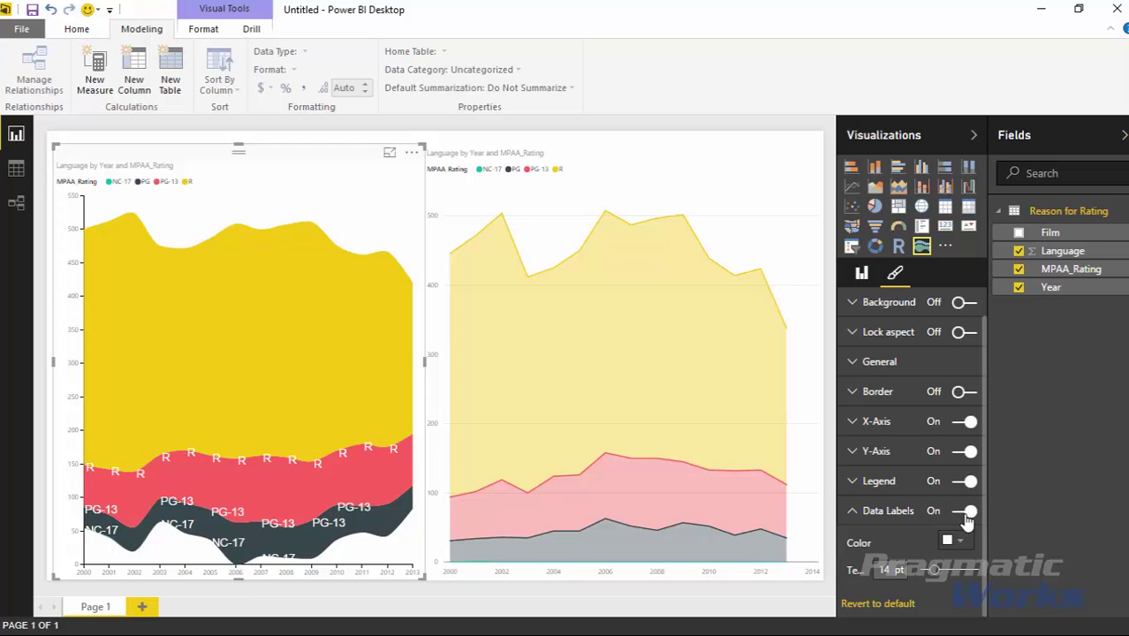
{"action": "left_click", "coordinate": [968, 512]}
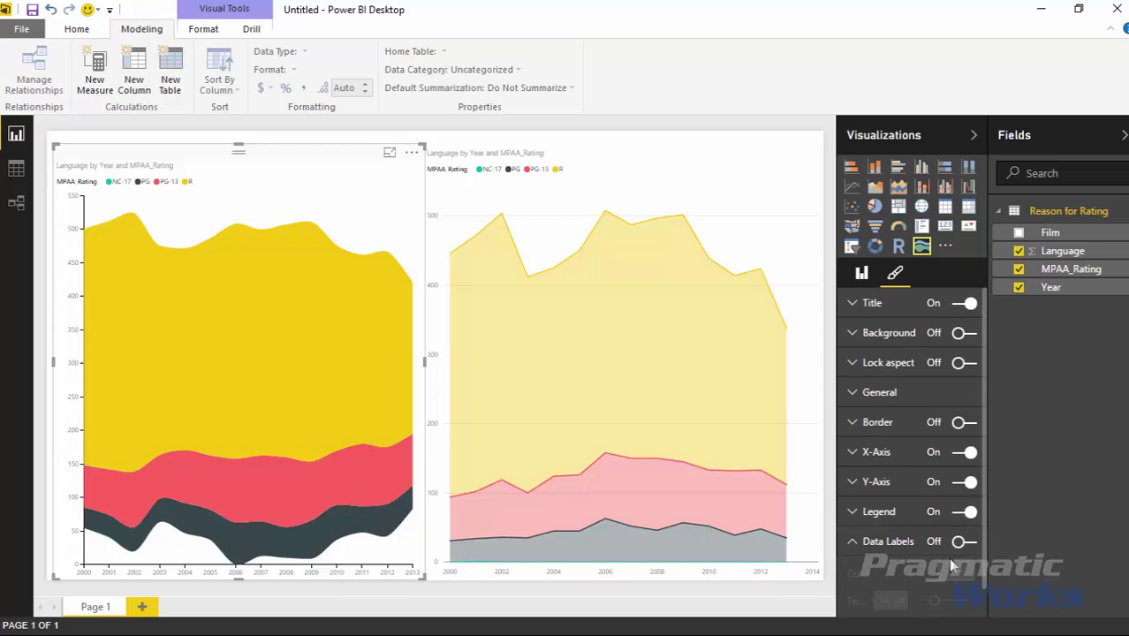
Step: Rename the legend title from MPAA_Rating to Rating and set its text to 19 pt
{"action": "left_click", "coordinate": [852, 514]}
{"action": "scroll", "coordinate": [924, 537], "scroll_direction": "down", "scroll_amount": 3}
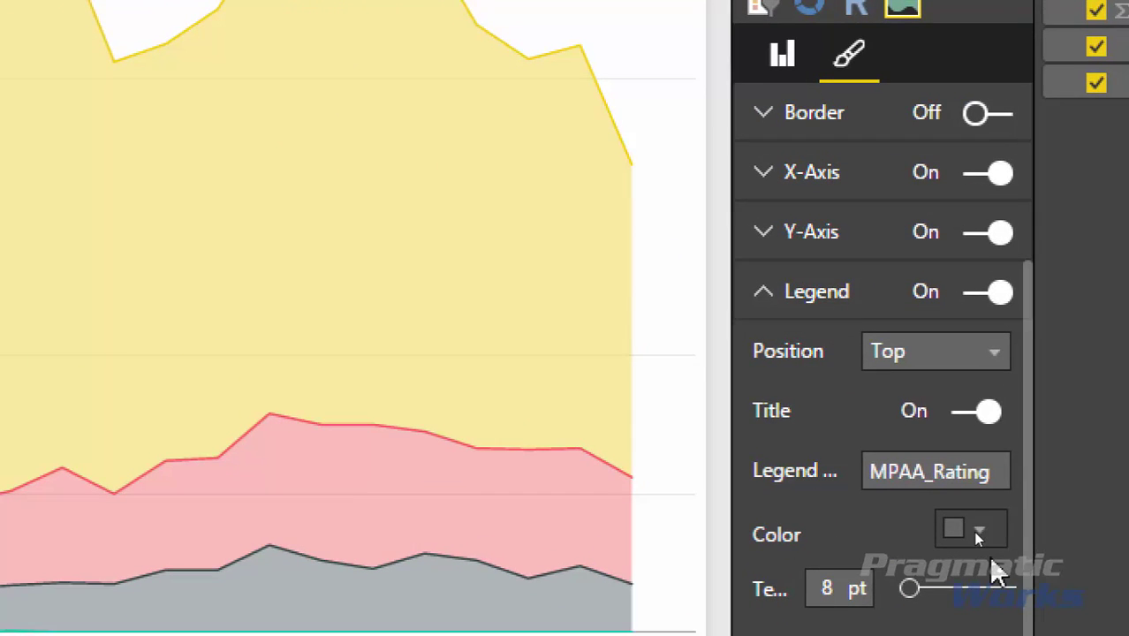
{"action": "left_click", "coordinate": [933, 482]}
{"action": "key", "text": "Delete"}
{"action": "type", "text": "_"}
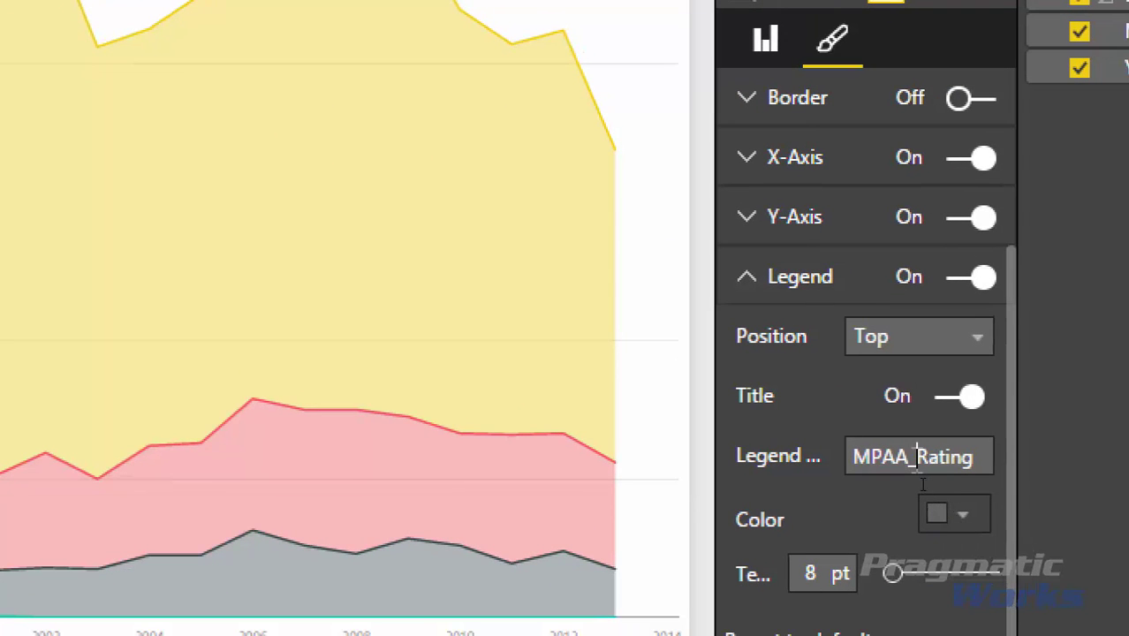
{"action": "key", "text": "shift+Home"}
{"action": "key", "text": "Delete"}
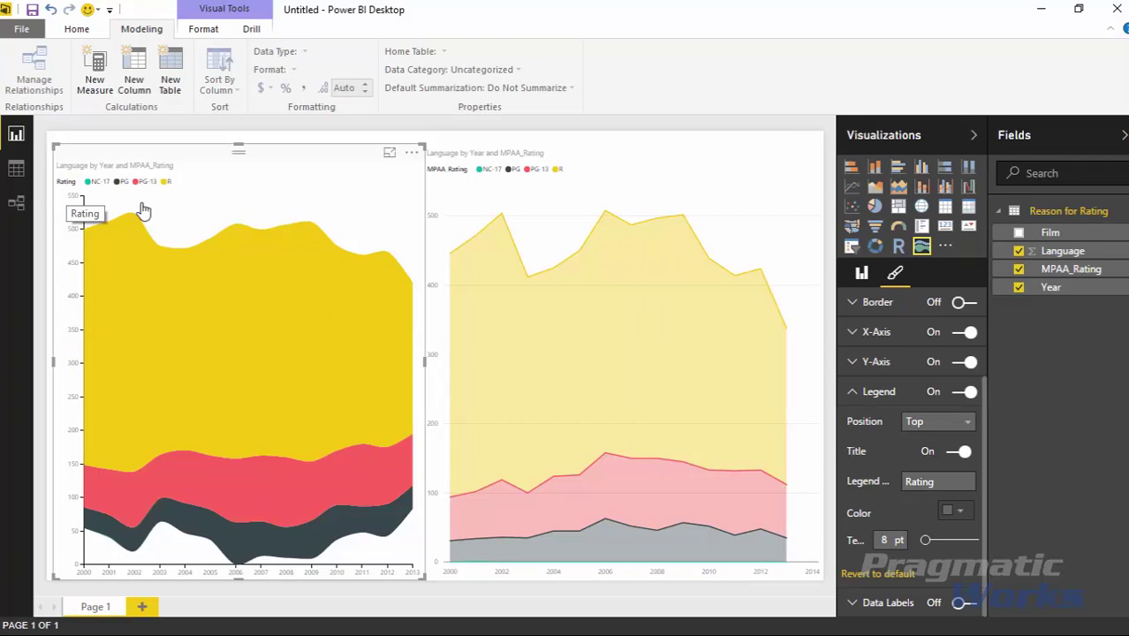
{"action": "left_click_drag", "start_coordinate": [924, 540], "coordinate": [941, 539]}
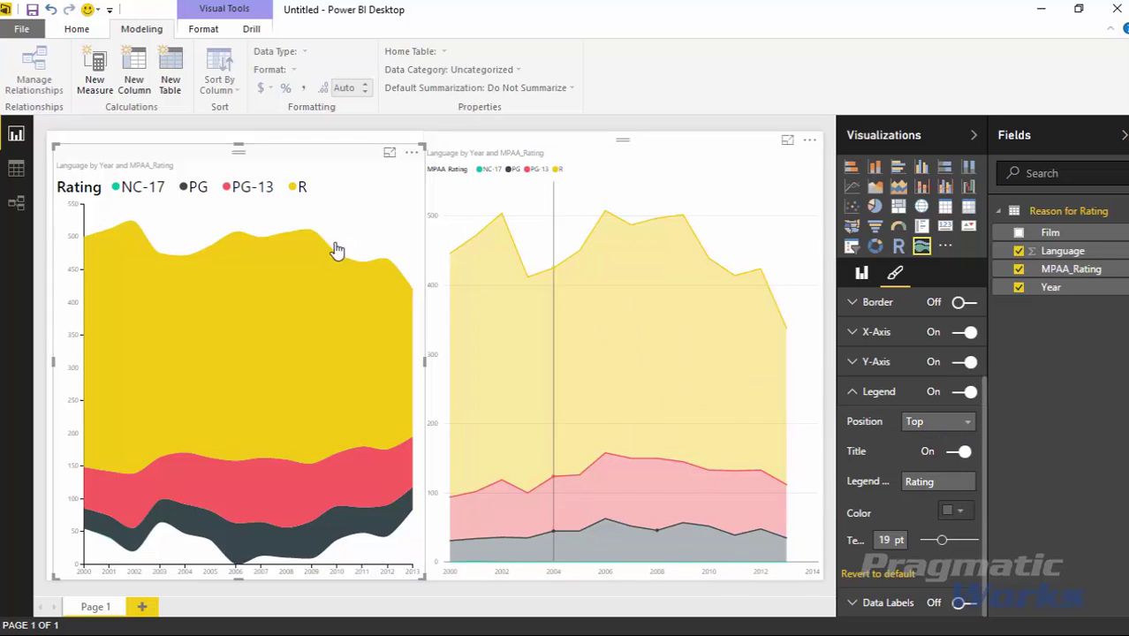
Step: After trying Bottom, Left Center and Right Center, place the legend at Top
{"action": "left_click", "coordinate": [952, 427]}
{"action": "left_click", "coordinate": [922, 458]}
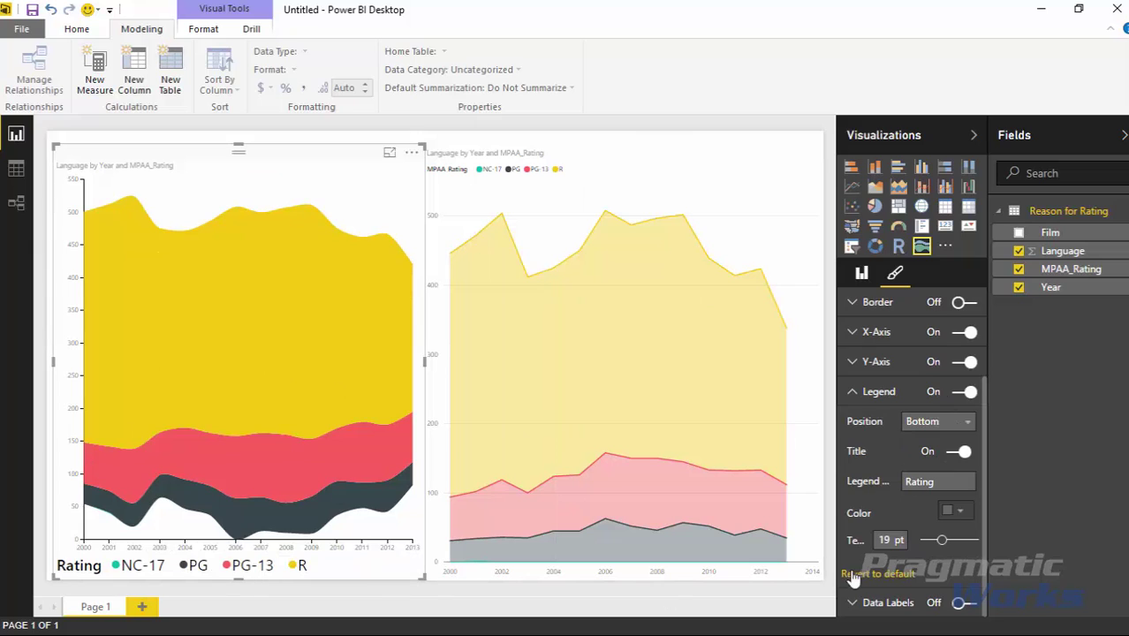
{"action": "left_click", "coordinate": [965, 427]}
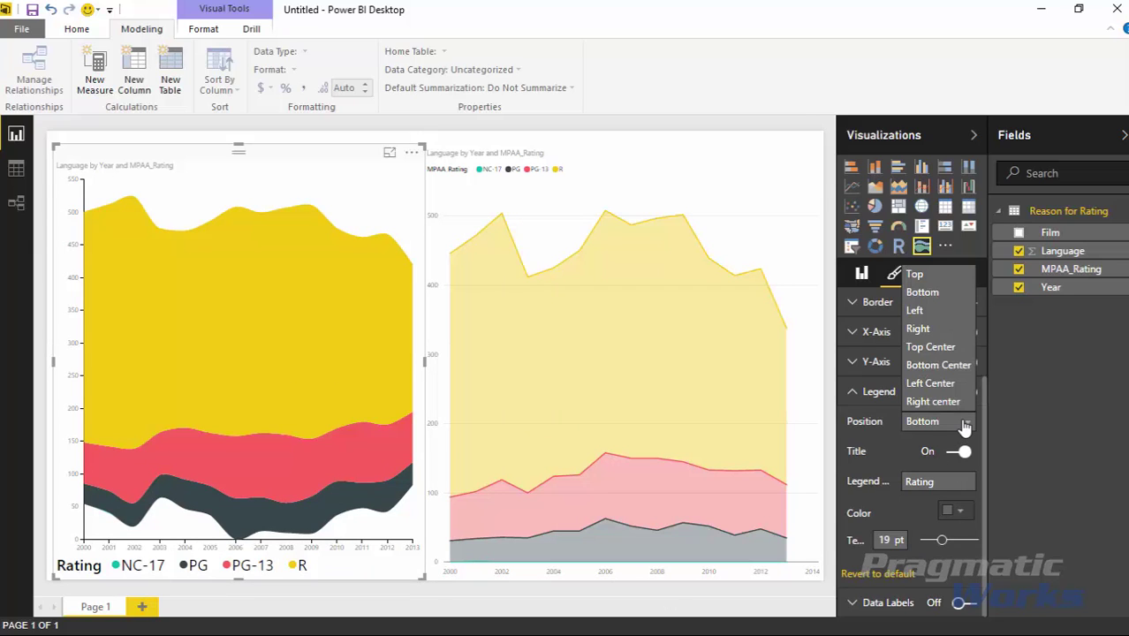
{"action": "left_click", "coordinate": [932, 383]}
{"action": "left_click", "coordinate": [965, 392]}
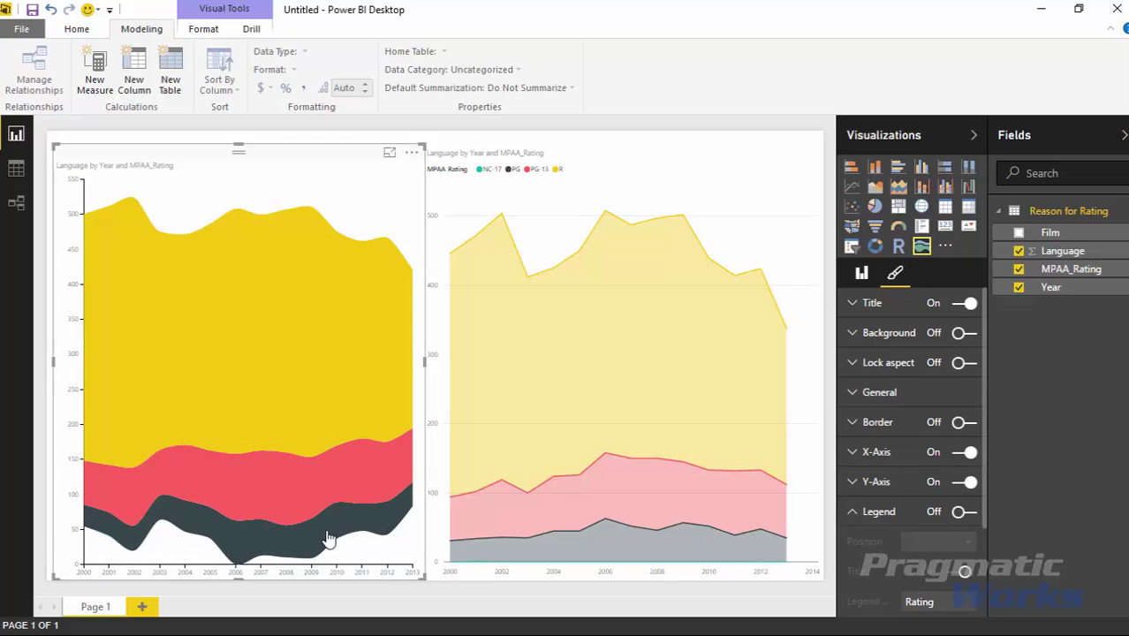
{"action": "left_click", "coordinate": [959, 512]}
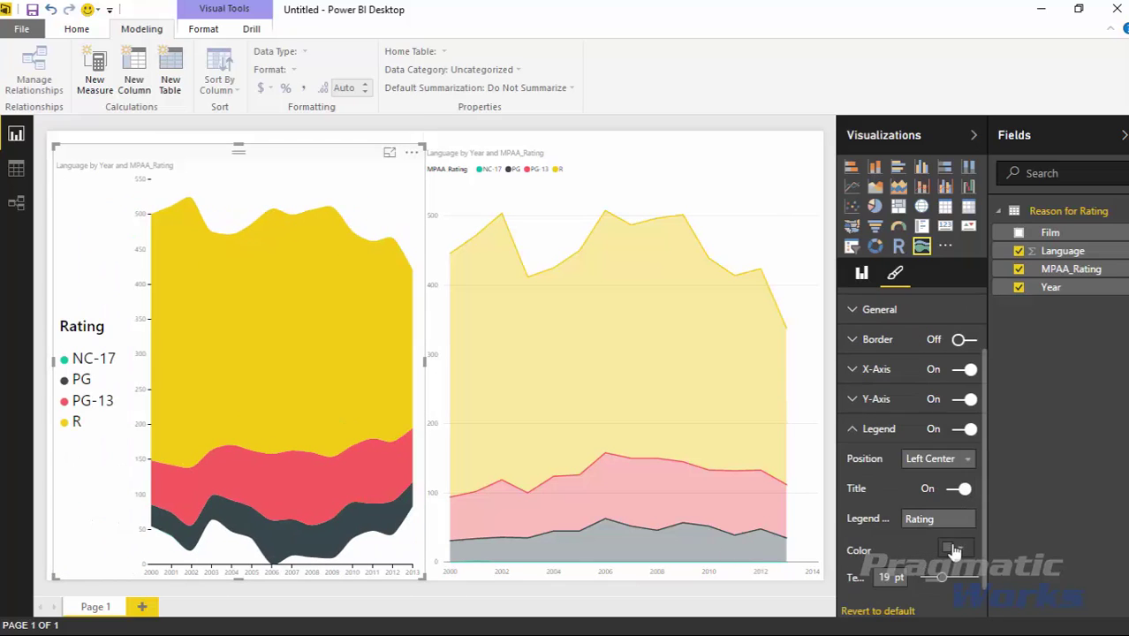
{"action": "left_click", "coordinate": [961, 457]}
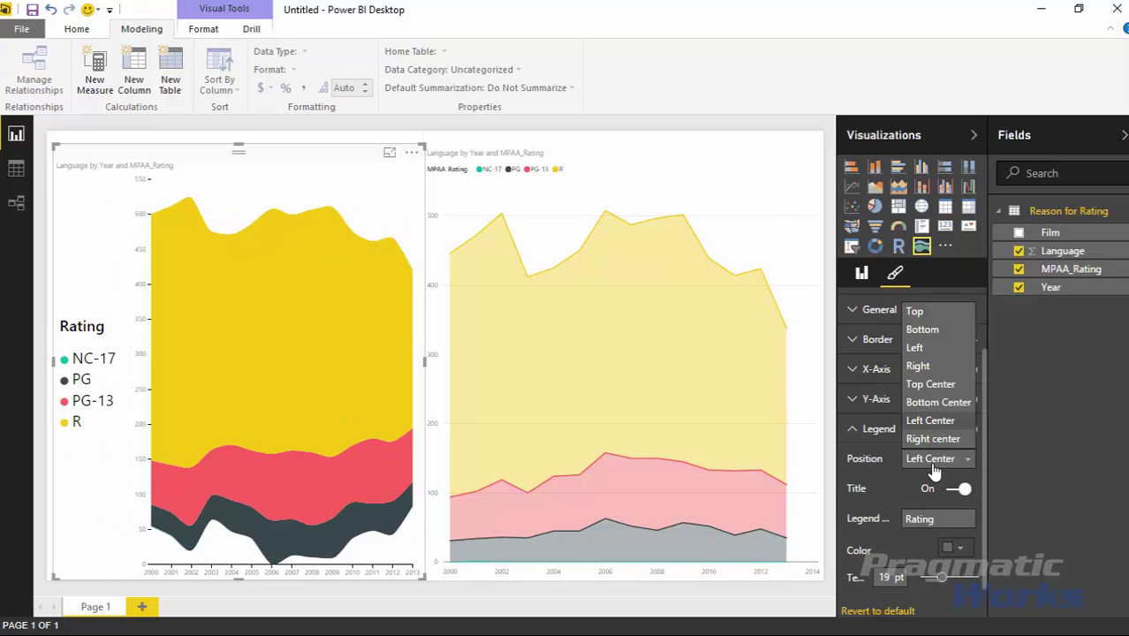
{"action": "left_click", "coordinate": [958, 435]}
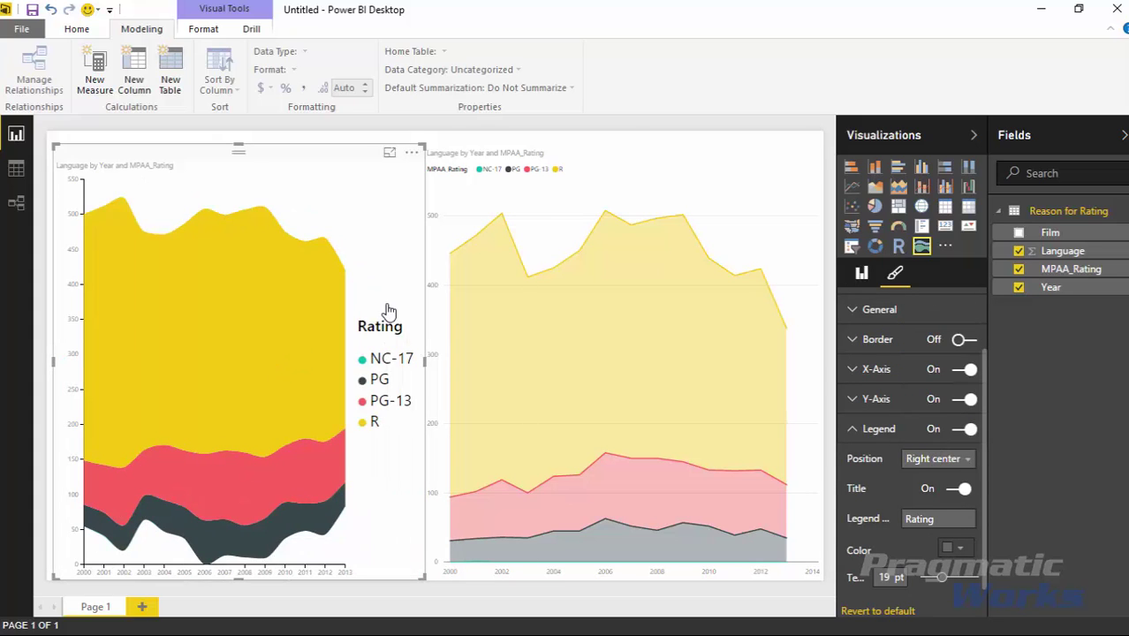
{"action": "left_click", "coordinate": [945, 458]}
{"action": "left_click", "coordinate": [916, 313]}
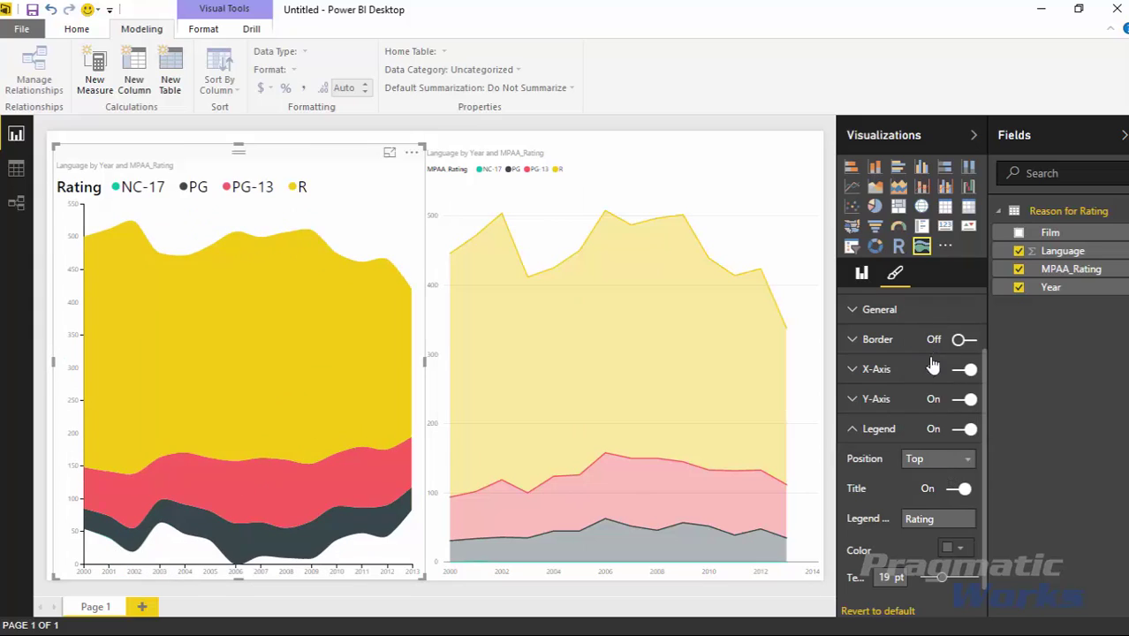
Step: Try showing Y- and X-axis titles, then switch both back off
{"action": "left_click", "coordinate": [852, 432]}
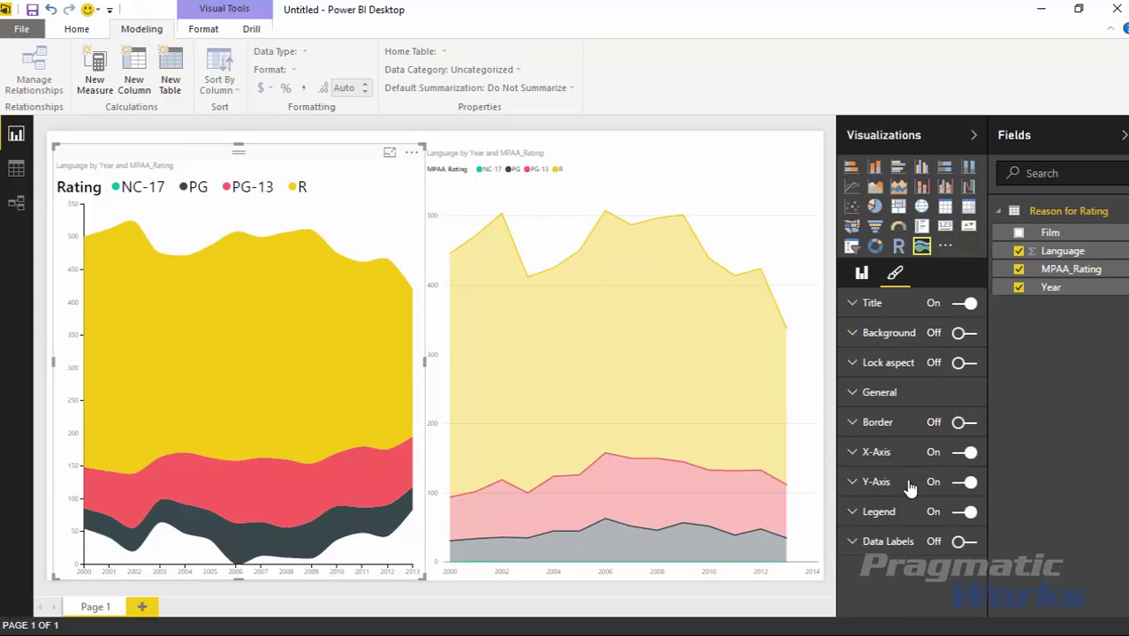
{"action": "left_click", "coordinate": [853, 486]}
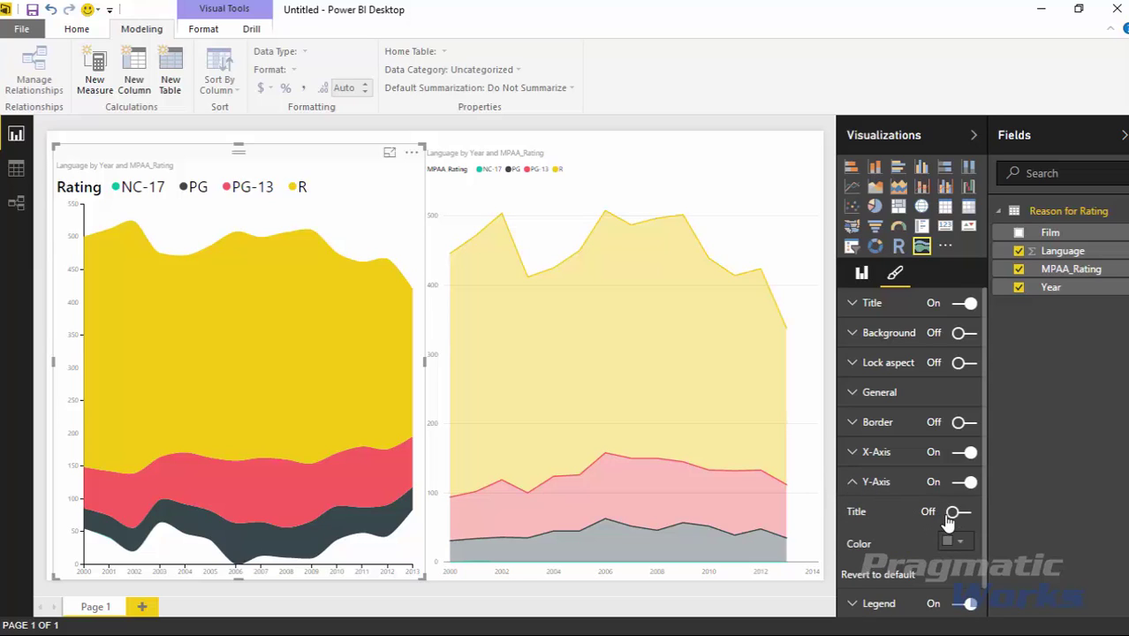
{"action": "left_click", "coordinate": [953, 518]}
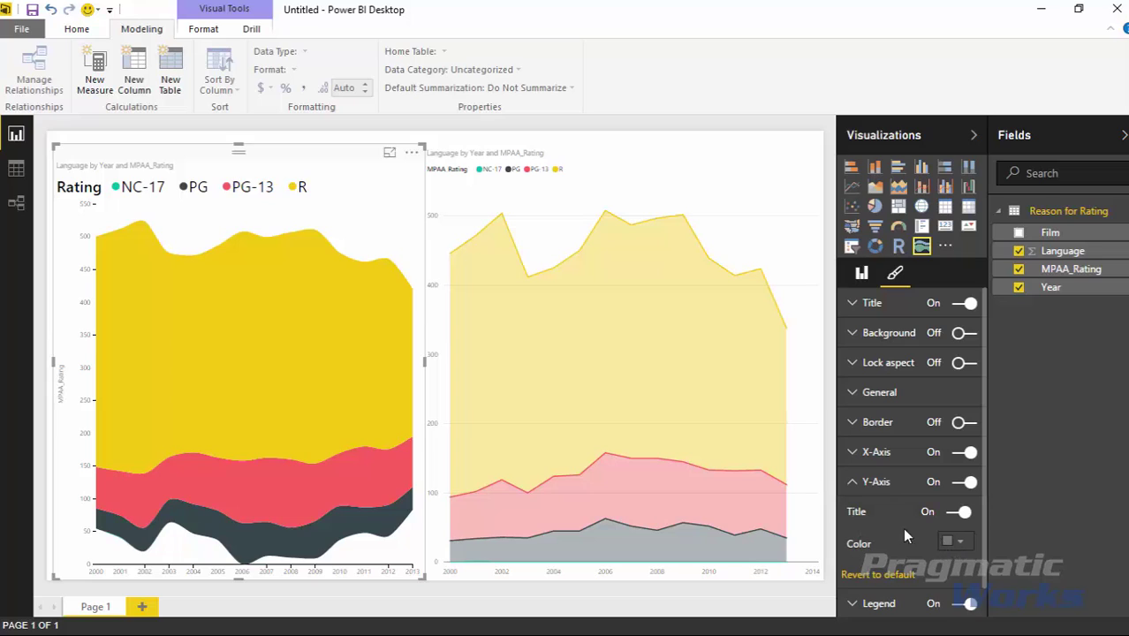
{"action": "left_click", "coordinate": [959, 512]}
{"action": "left_click", "coordinate": [853, 482]}
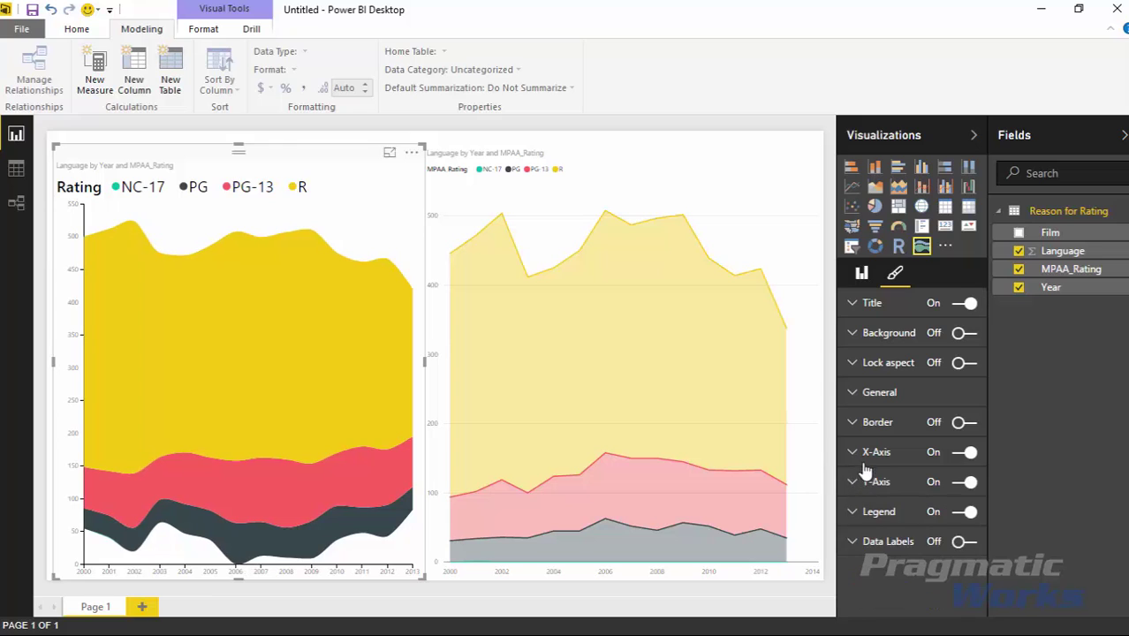
{"action": "left_click", "coordinate": [861, 455]}
{"action": "left_click", "coordinate": [958, 484]}
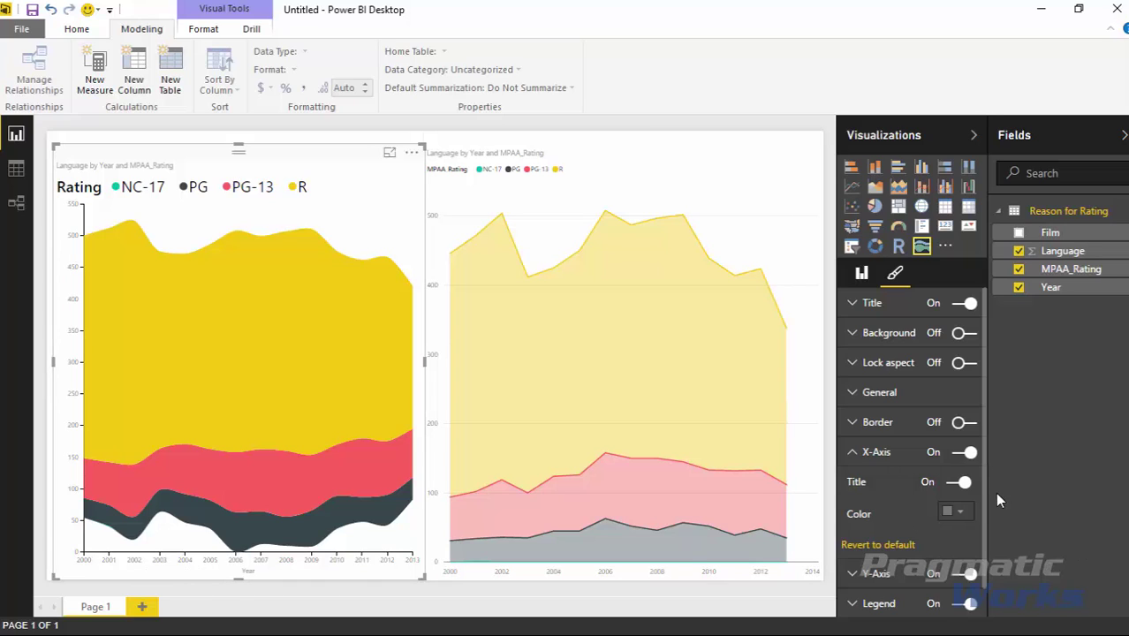
{"action": "left_click", "coordinate": [962, 486]}
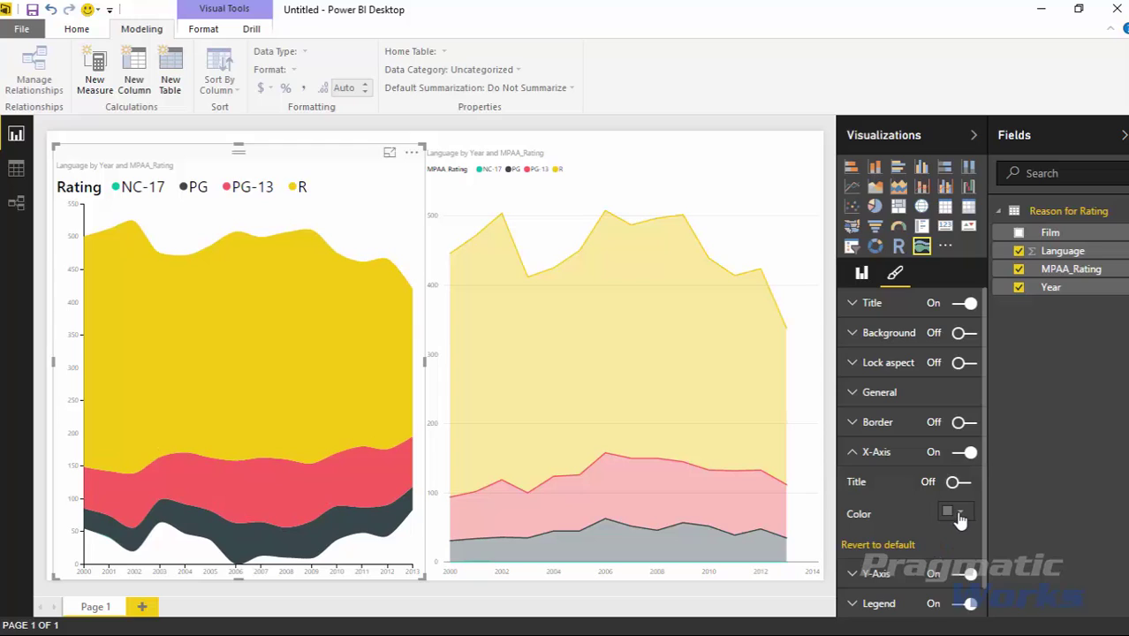
Step: Set the X-axis and Y-axis colours to black
{"action": "left_click", "coordinate": [954, 513]}
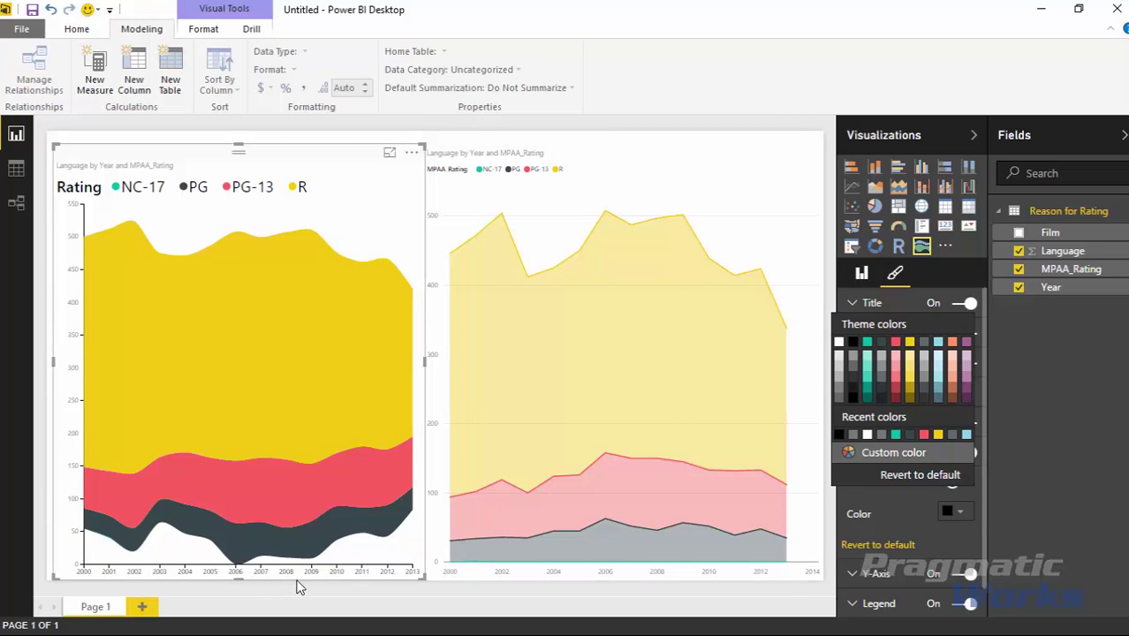
{"action": "left_click", "coordinate": [1029, 468]}
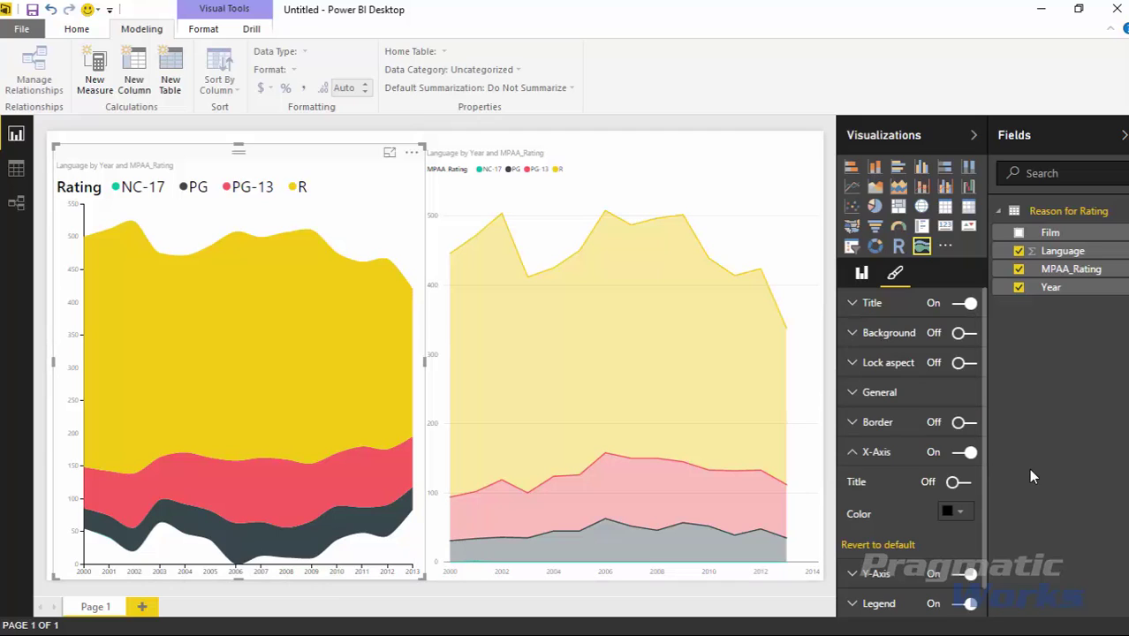
{"action": "left_click", "coordinate": [857, 456]}
{"action": "left_click", "coordinate": [854, 481]}
{"action": "left_click", "coordinate": [961, 542]}
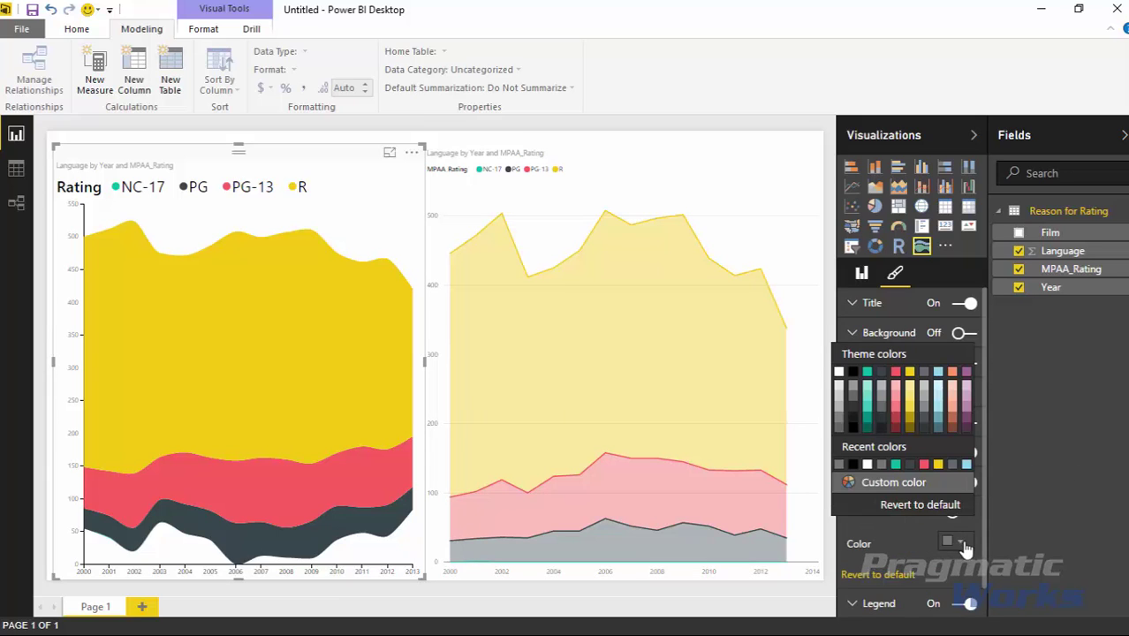
{"action": "left_click", "coordinate": [853, 371]}
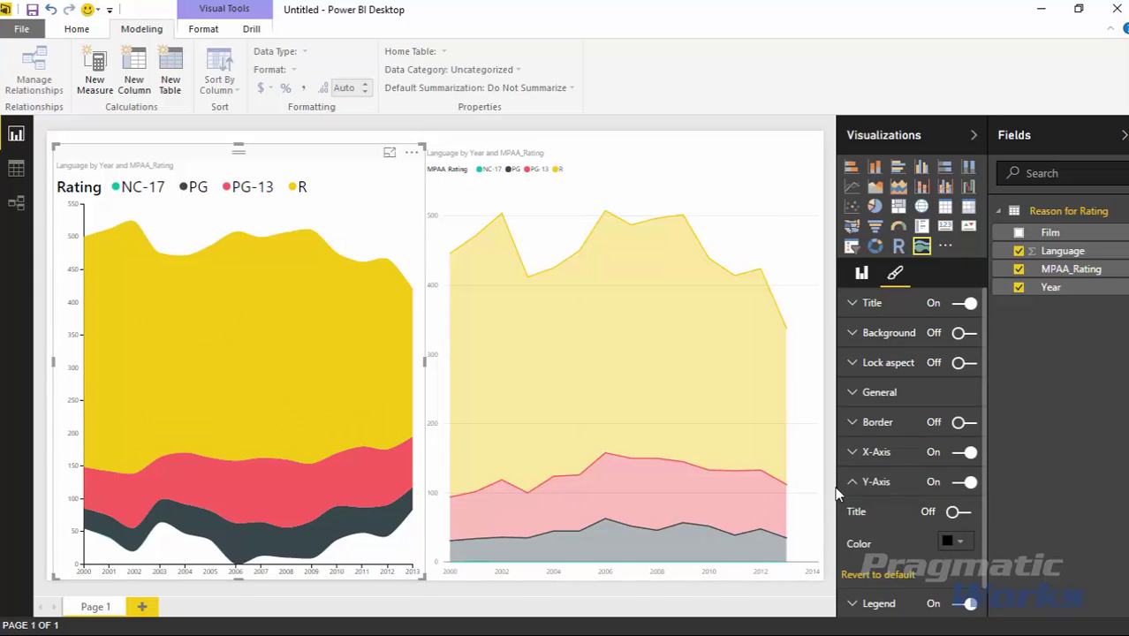
{"action": "left_click", "coordinate": [852, 482]}
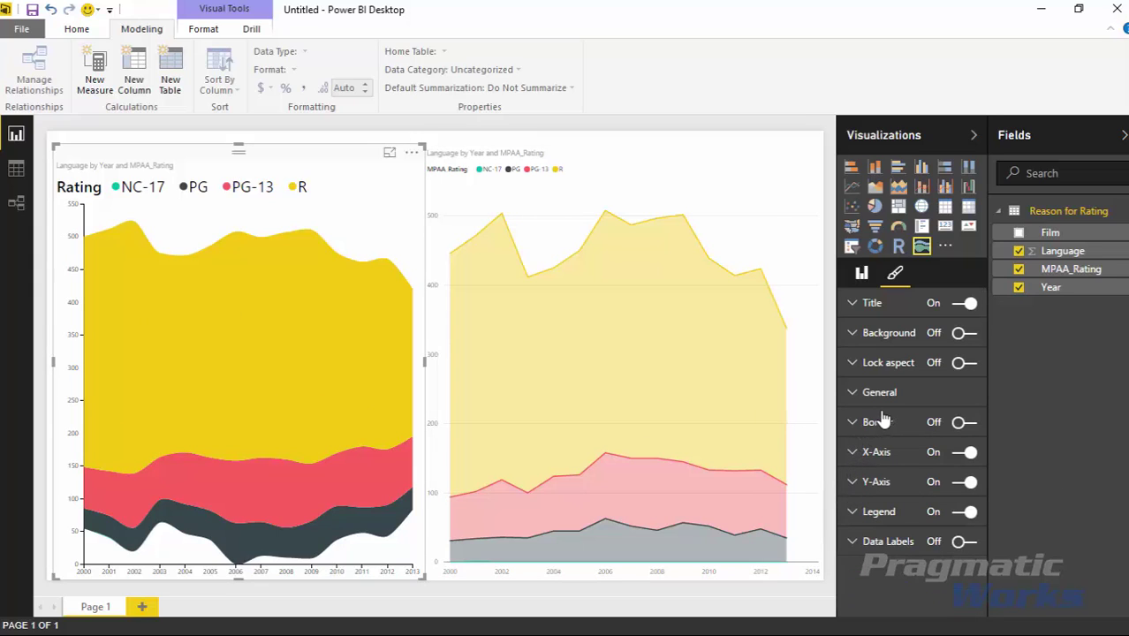
{"action": "left_click", "coordinate": [959, 423]}
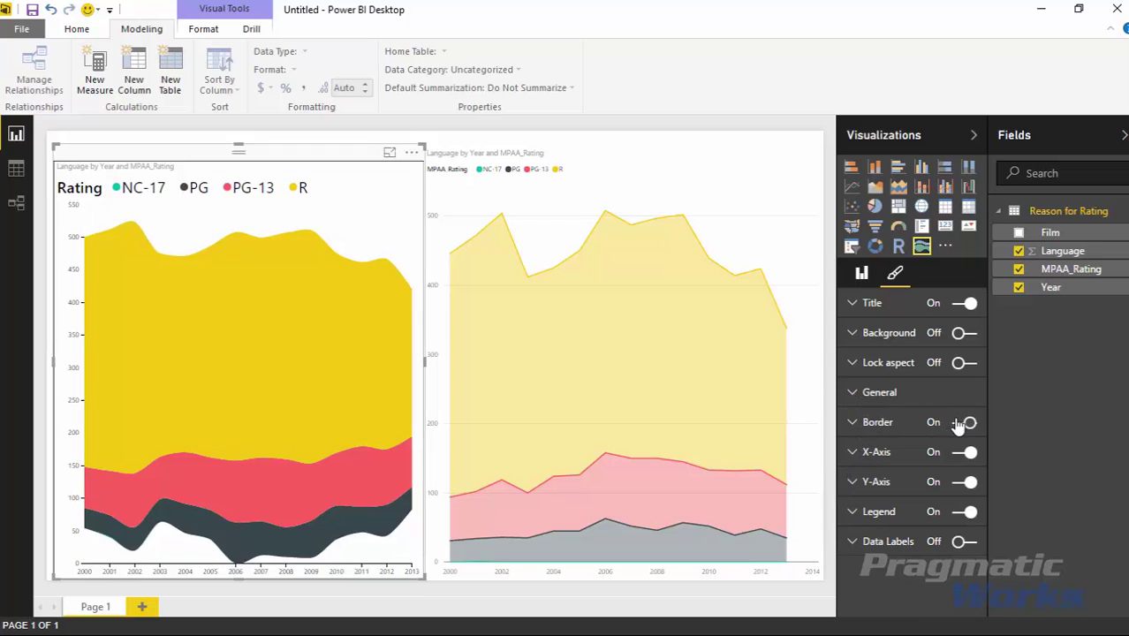
{"action": "left_click", "coordinate": [959, 423]}
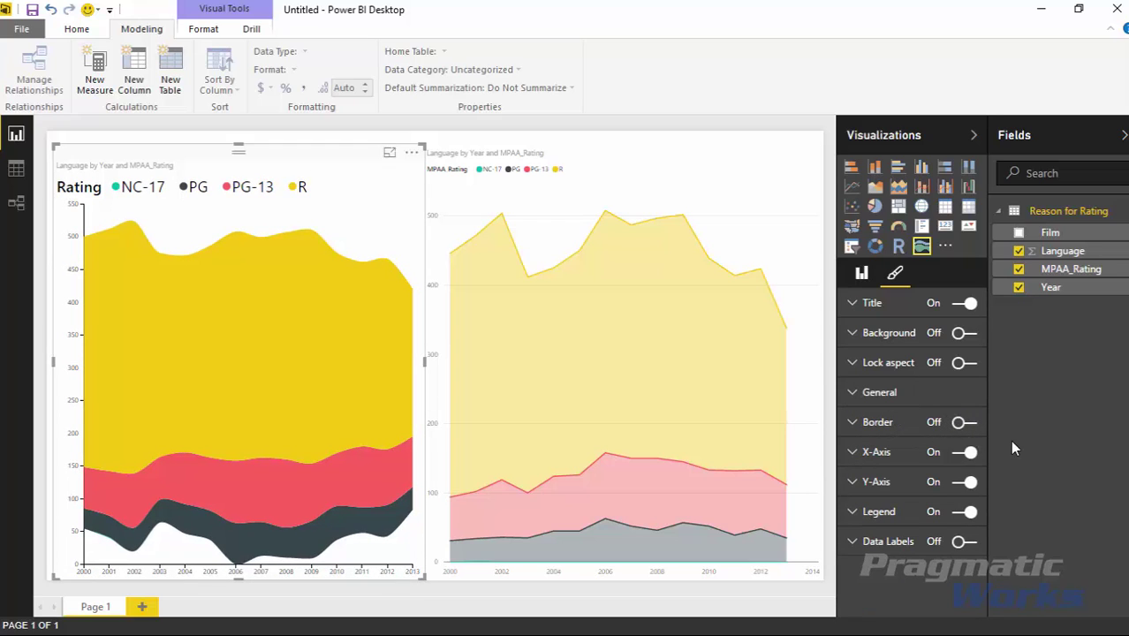
{"action": "left_click", "coordinate": [852, 395]}
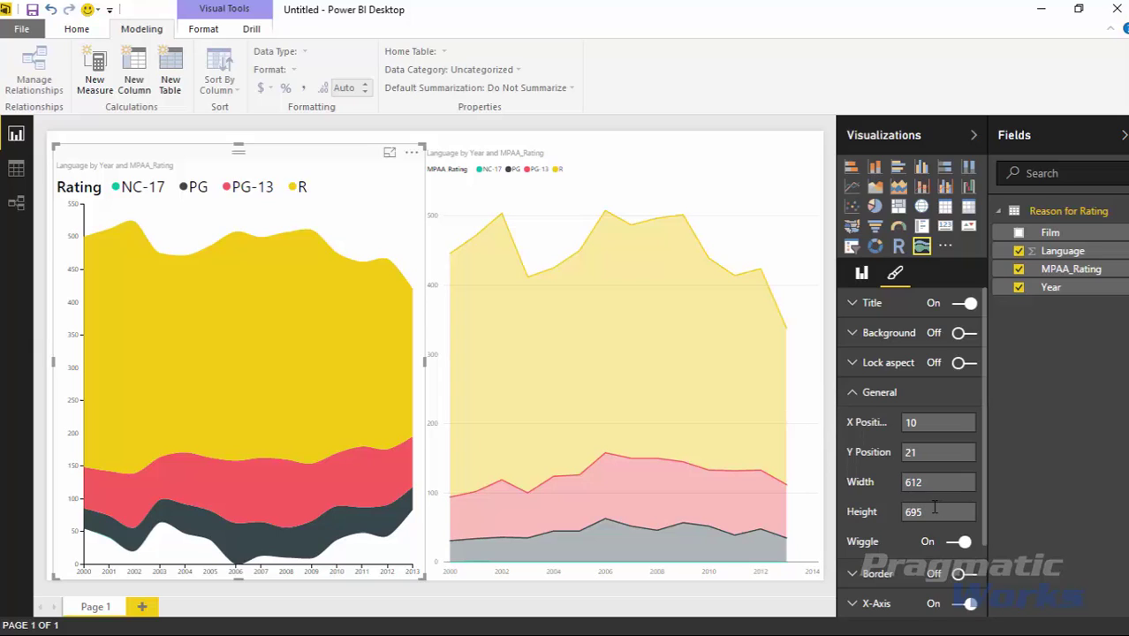
{"action": "scroll", "coordinate": [932, 574], "scroll_direction": "down", "scroll_amount": 2}
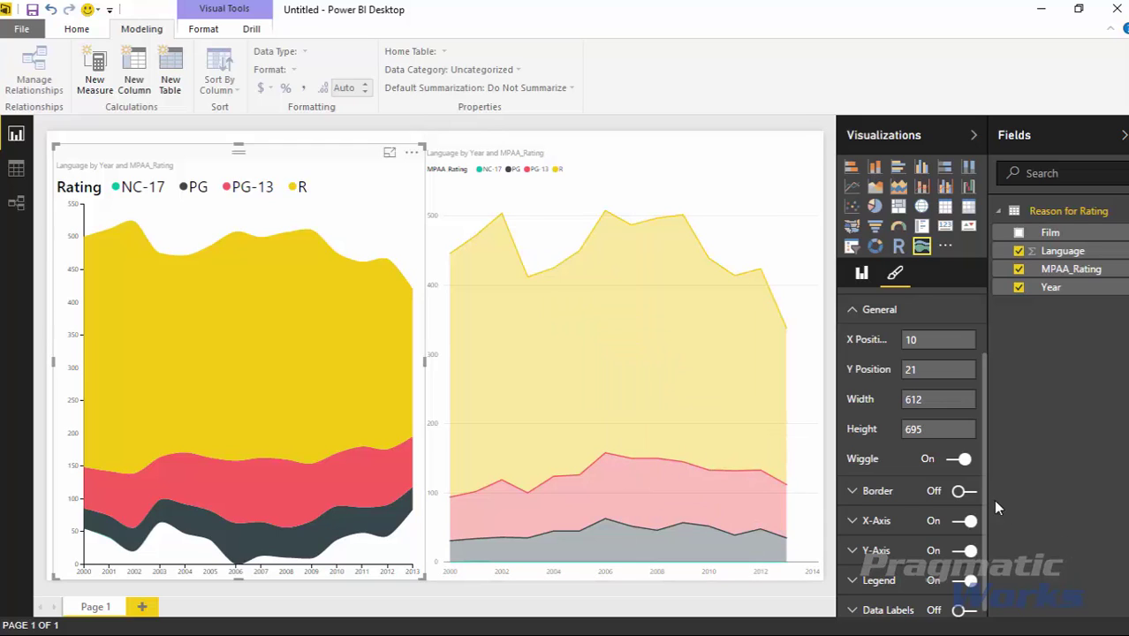
{"action": "left_click", "coordinate": [963, 463]}
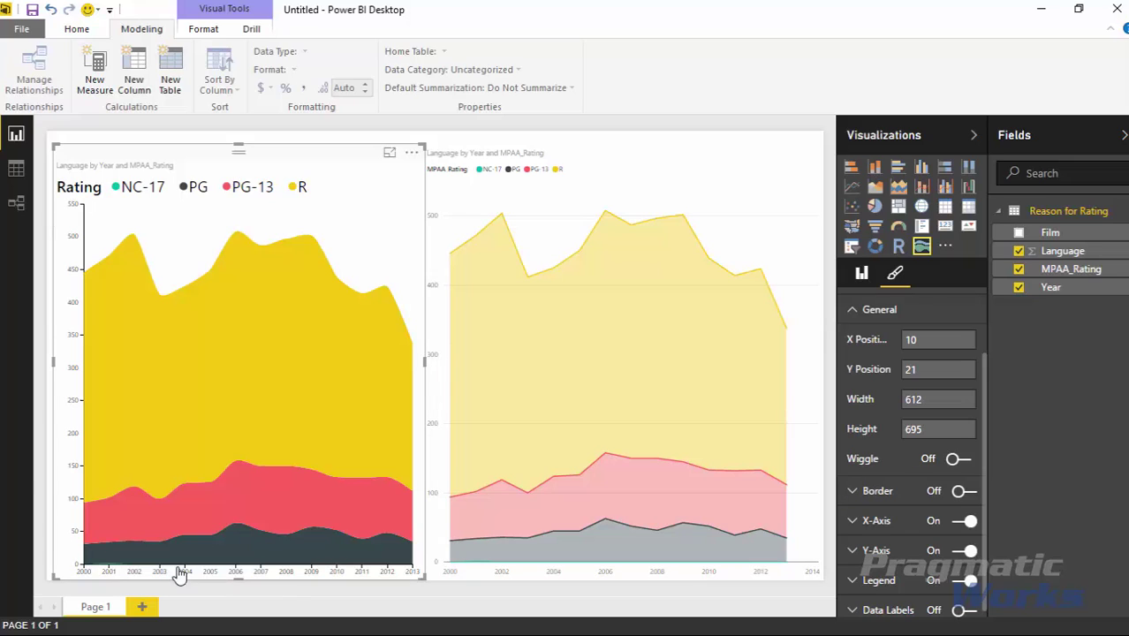
{"action": "left_click", "coordinate": [957, 460]}
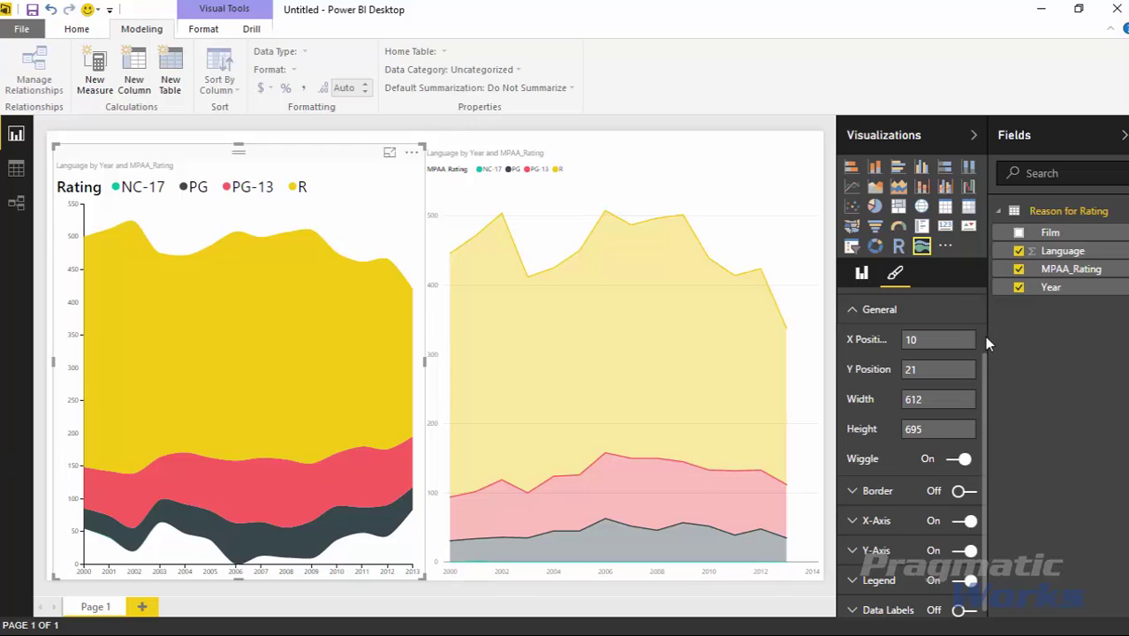
{"action": "scroll", "coordinate": [949, 395], "scroll_direction": "up", "scroll_amount": 2}
Step: Make the stream graph title 'Language by Year and MPAA_Rating' 14 pt and centre-aligned
{"action": "left_click", "coordinate": [855, 394]}
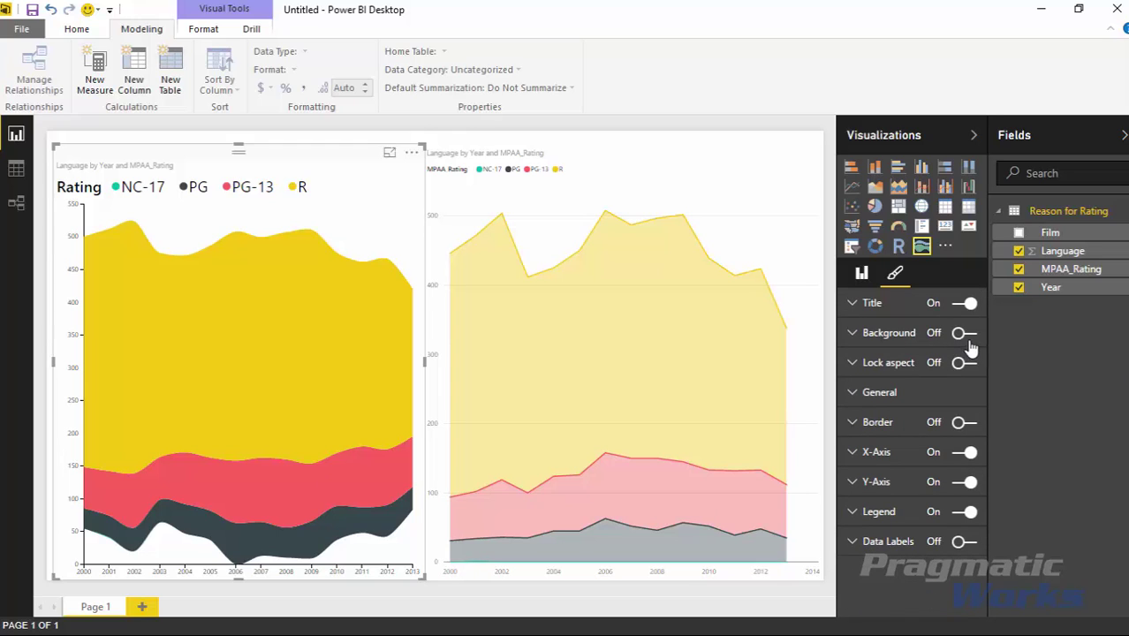
{"action": "left_click", "coordinate": [851, 303]}
{"action": "left_click_drag", "start_coordinate": [926, 452], "coordinate": [935, 452]}
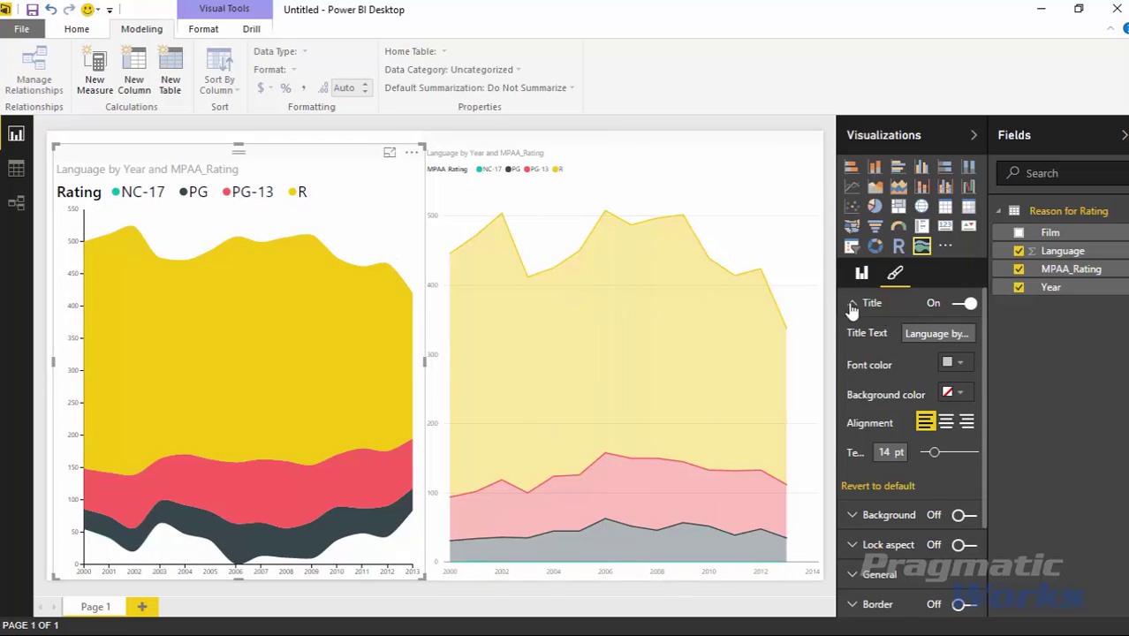
{"action": "left_click", "coordinate": [945, 422]}
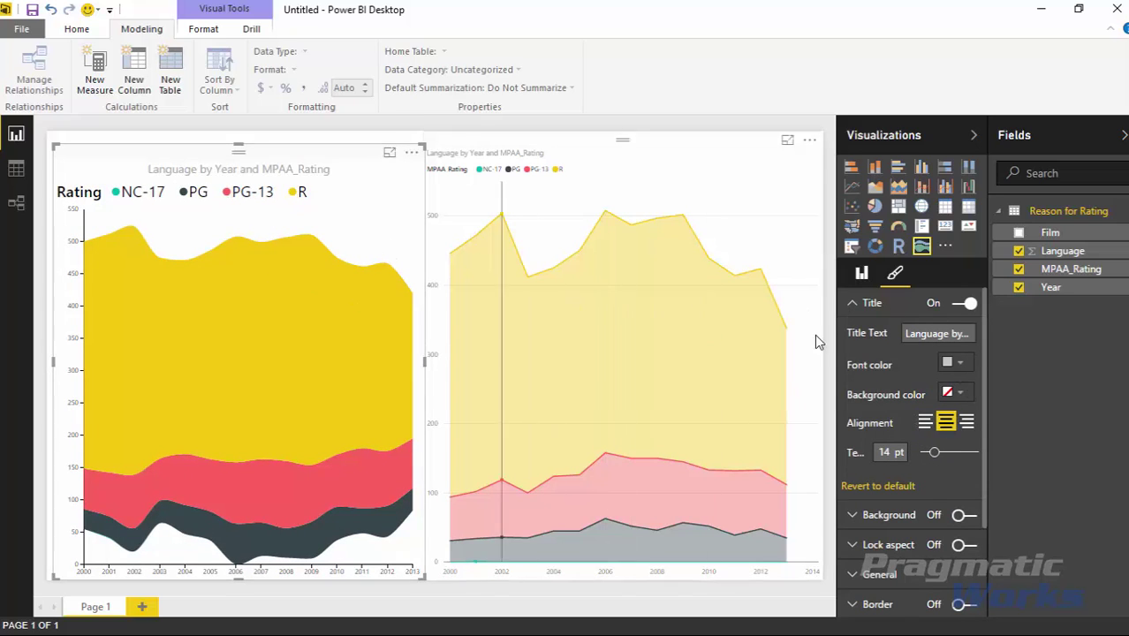
{"action": "left_click", "coordinate": [853, 303]}
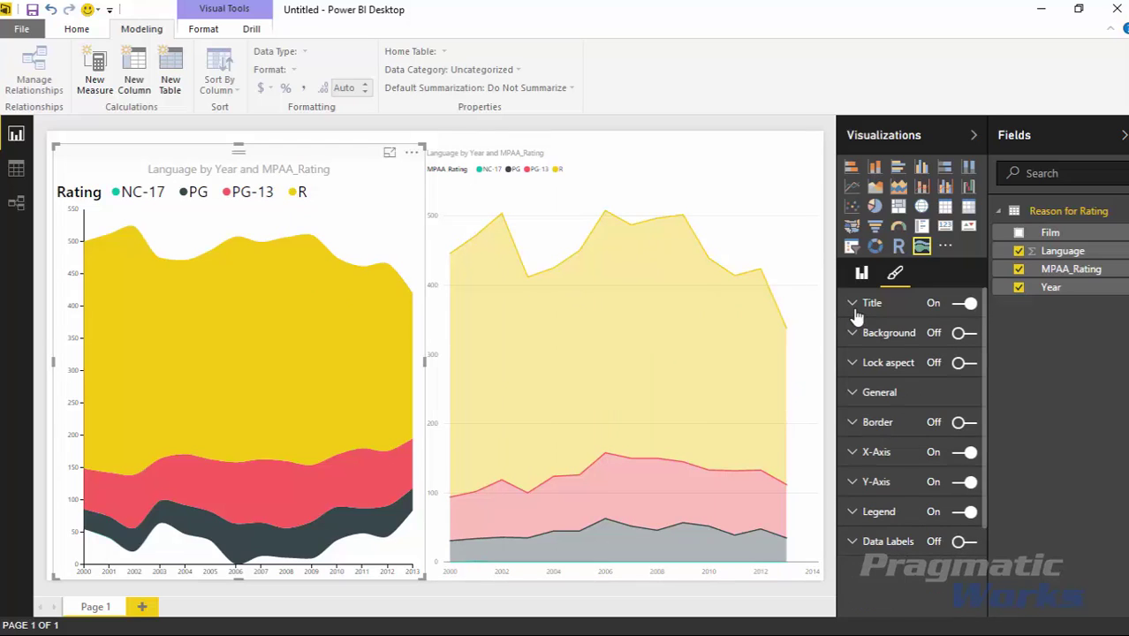